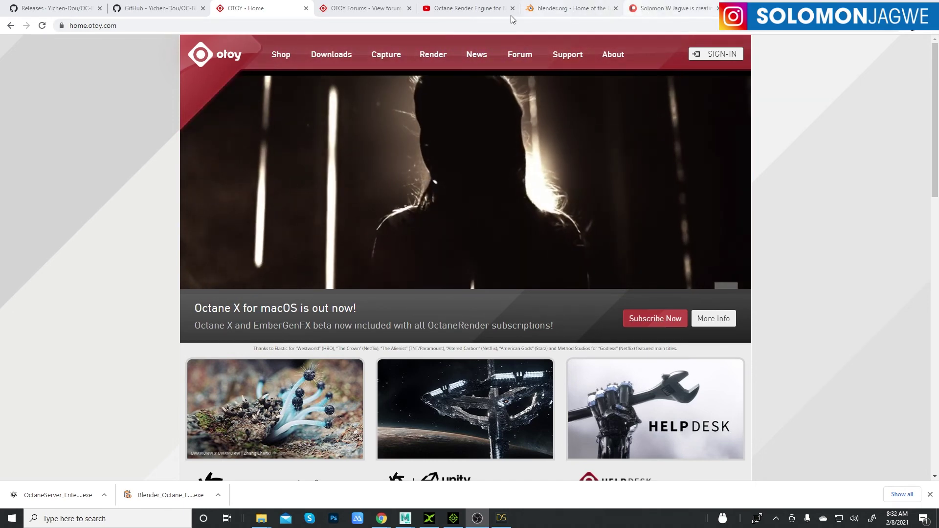
Check the creator's Patreon page and view the YouTube video on converting Blender materials to Octane materials in full screen, returning to normal size
left_click(489, 9)
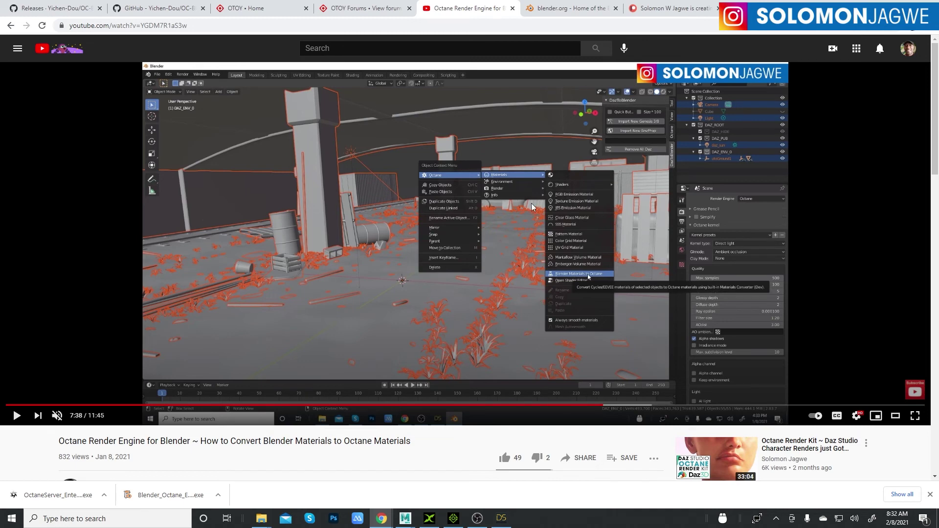
left_click(665, 11)
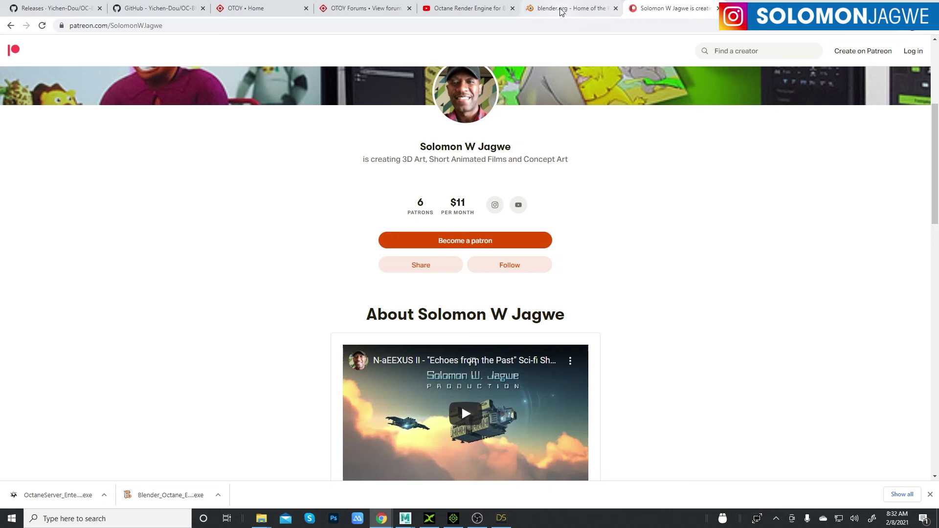
left_click(461, 9)
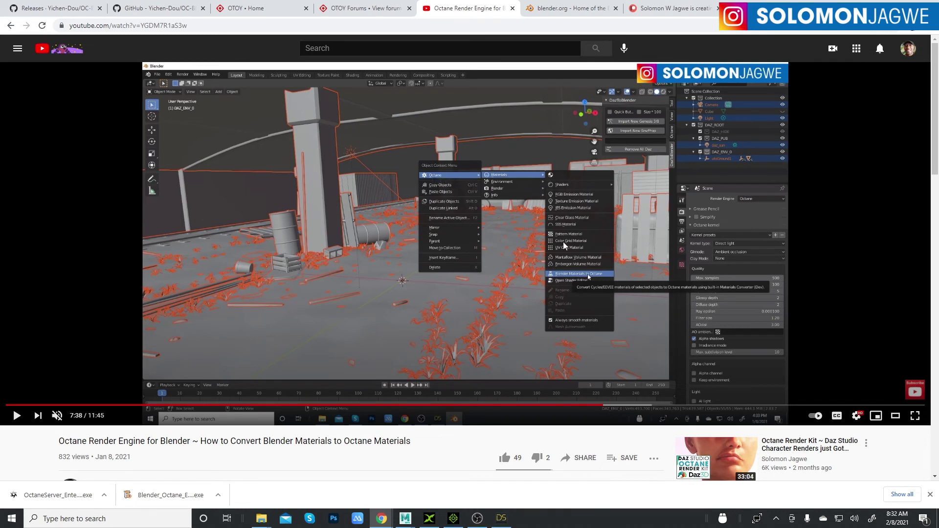
left_click(915, 416)
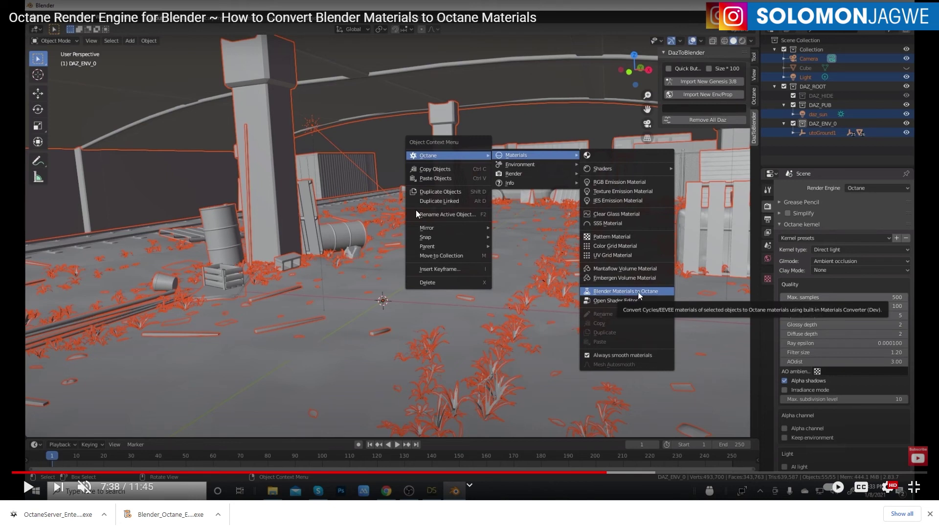
left_click(914, 487)
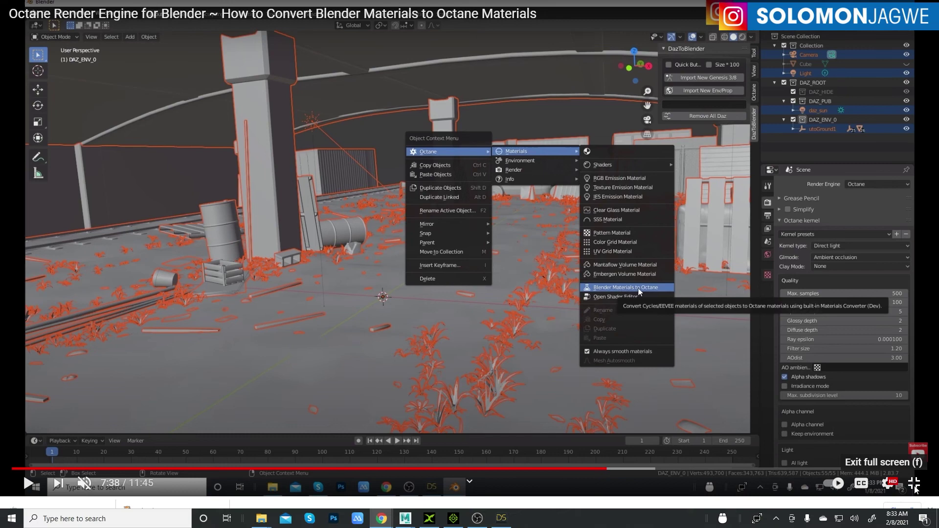
Open the Blender plugin's Releases subforum under Plugin Discussion/Support on the OTOY forums, starting from the board index
left_click(355, 8)
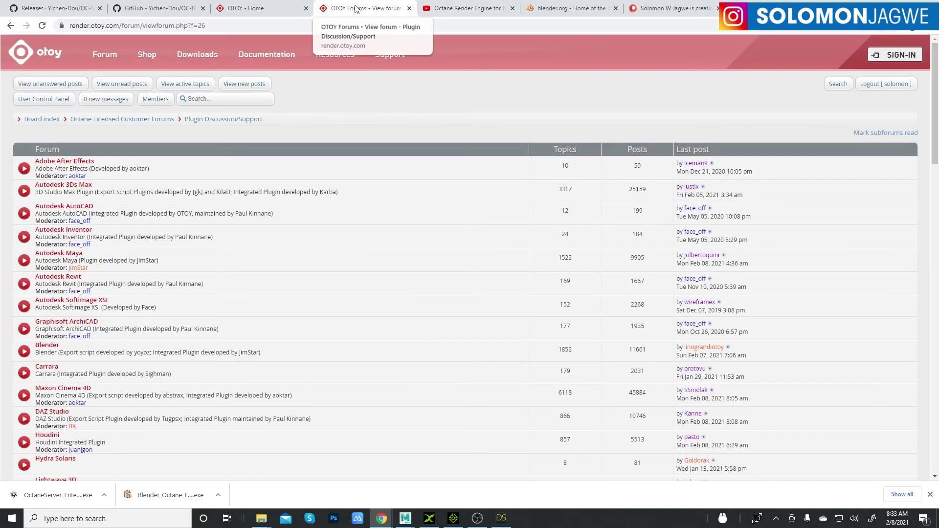
left_click(273, 11)
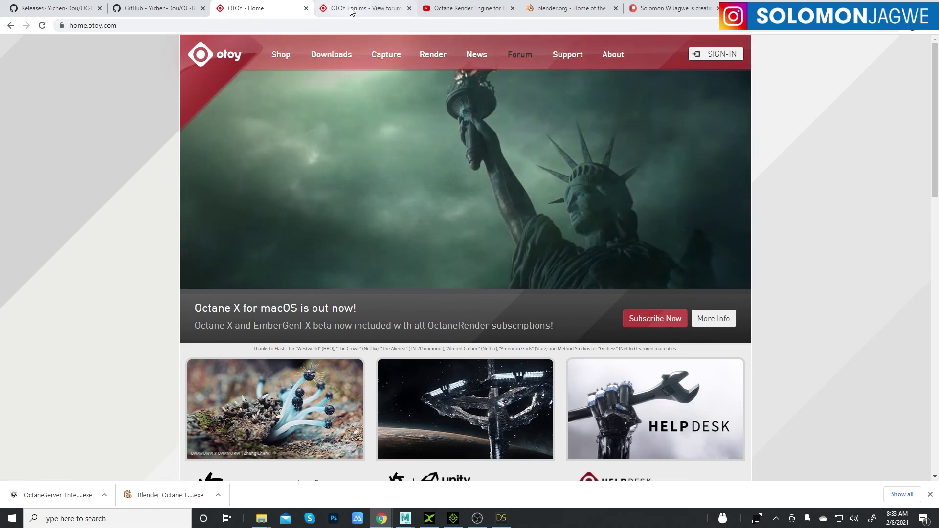
left_click(365, 8)
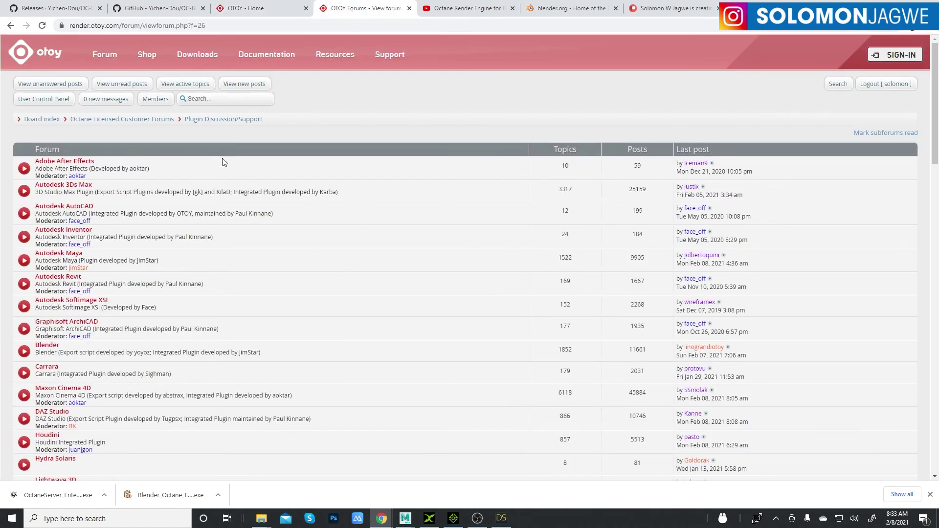
left_click(49, 121)
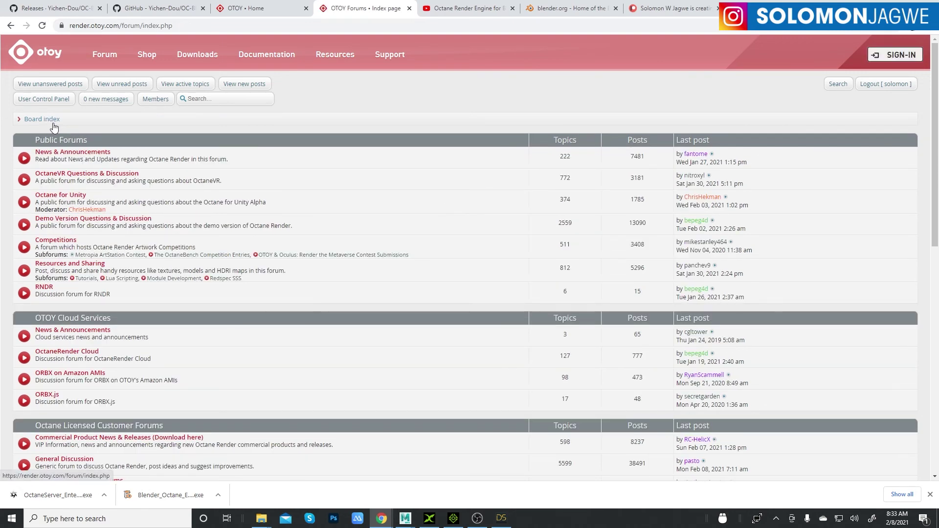
scroll(269, 265, "down", 5)
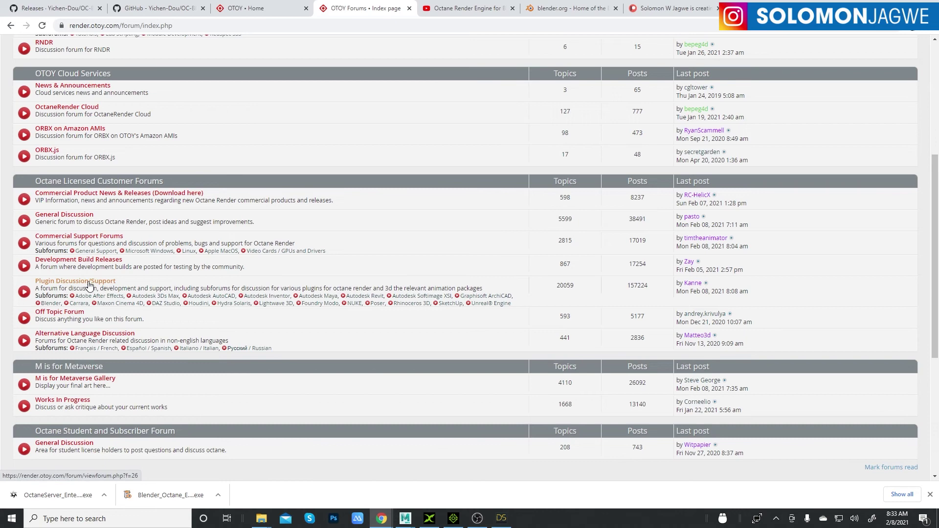
left_click(93, 282)
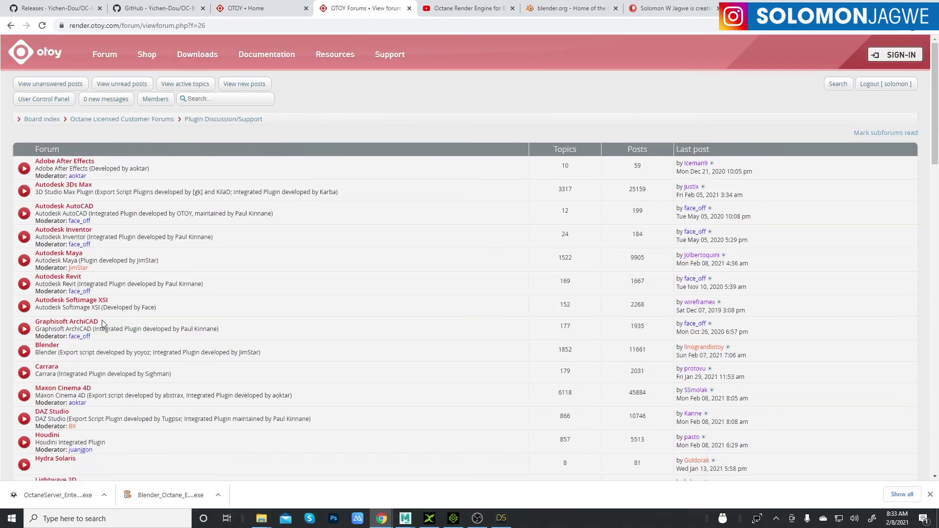
left_click(53, 349)
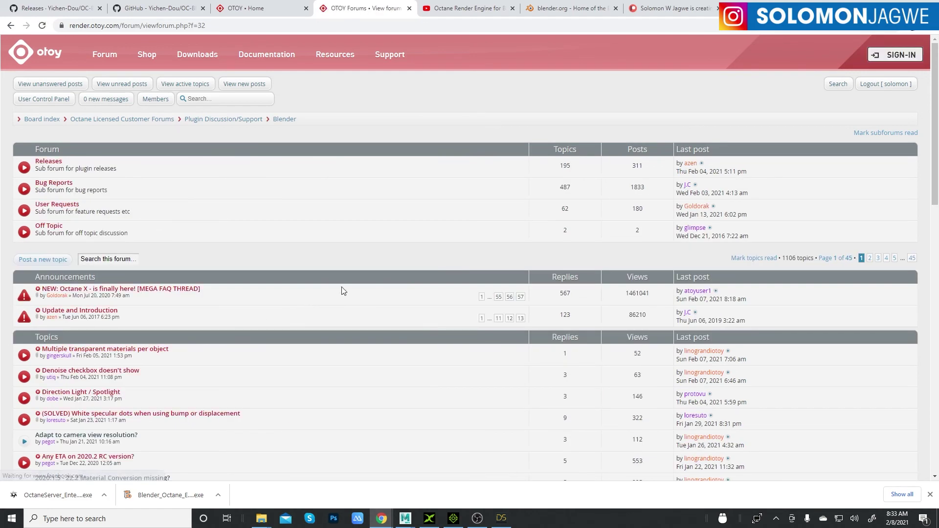
left_click(49, 161)
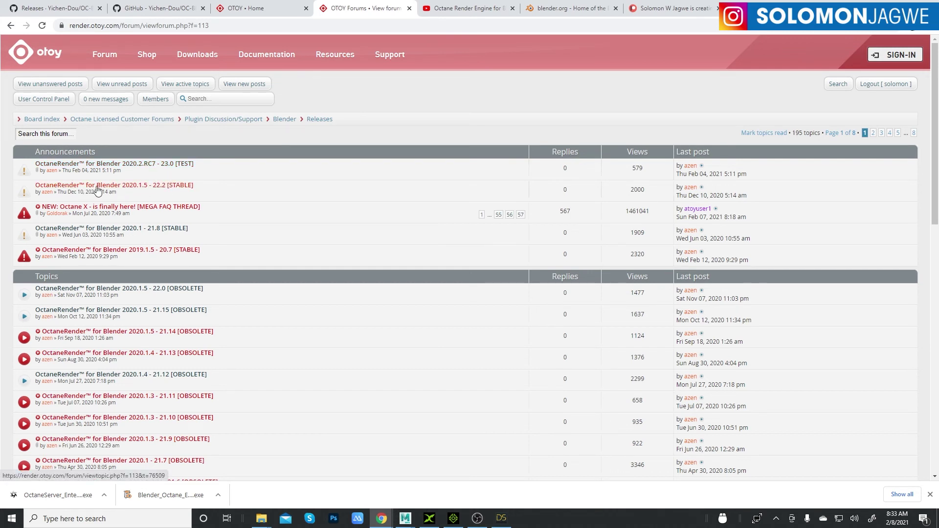
Open the OctaneRender for Blender 2020.1.5 - 22.2 [STABLE] topic and review its installation notes and Windows download links
left_click(128, 188)
scroll(391, 255, "down", 7)
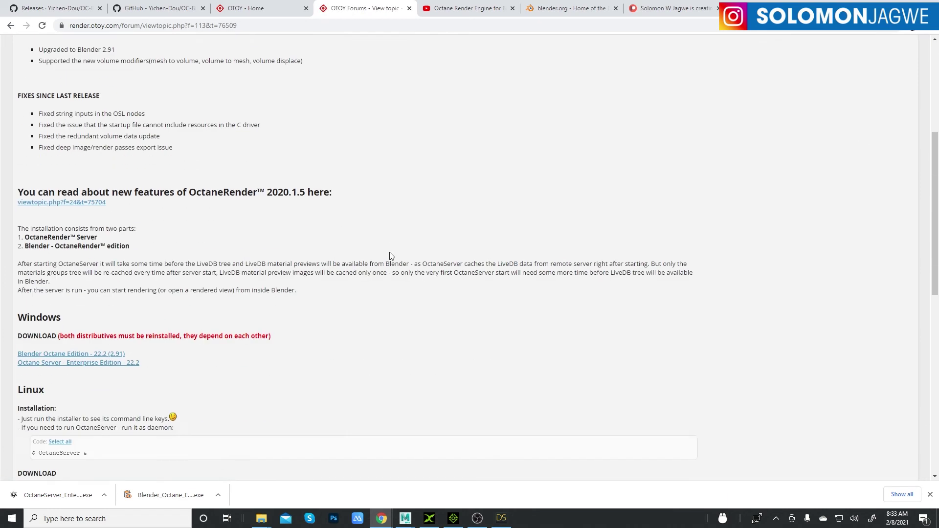
scroll(383, 251, "down", 2)
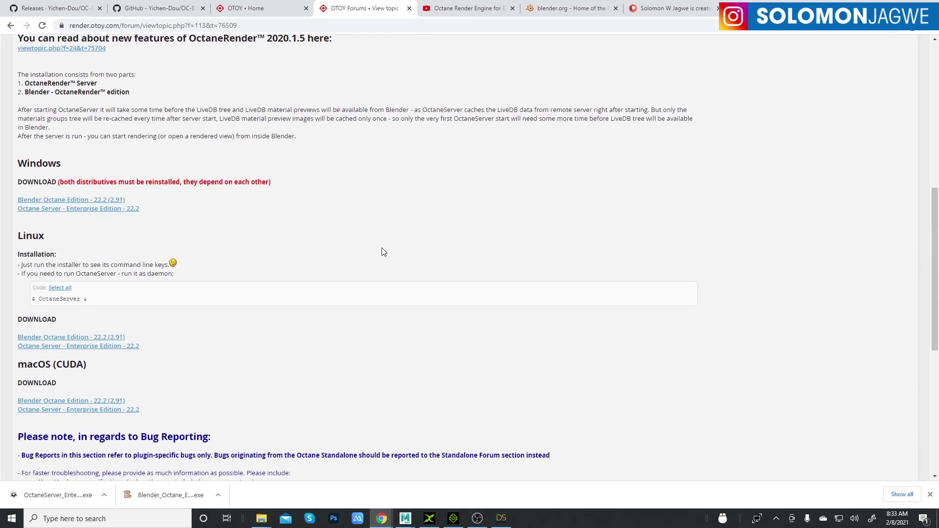
scroll(384, 251, "up", 1)
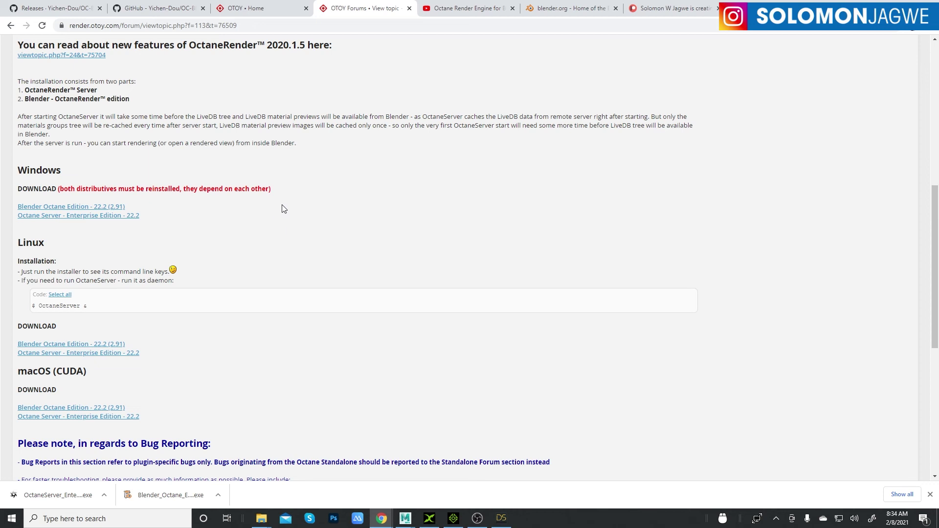
Review the OC-Blender-Helper-Addon releases and the repository README's version and download sections on GitHub
key("ctrl+1")
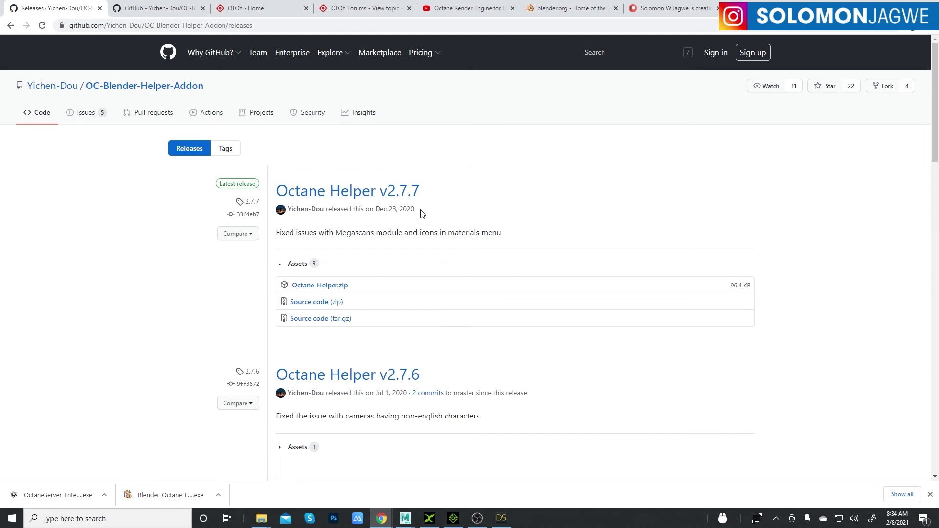
mouse_move(403, 209)
left_click(147, 10)
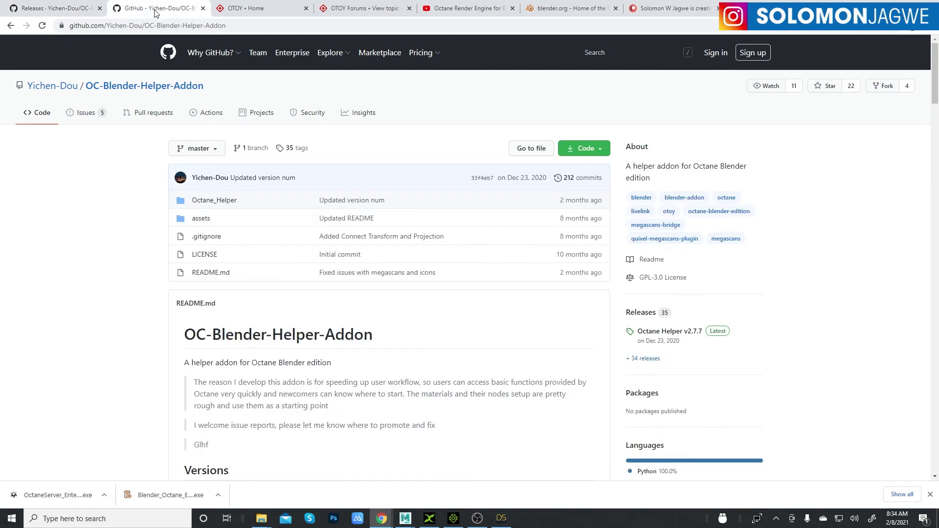
scroll(445, 336, "down", 4)
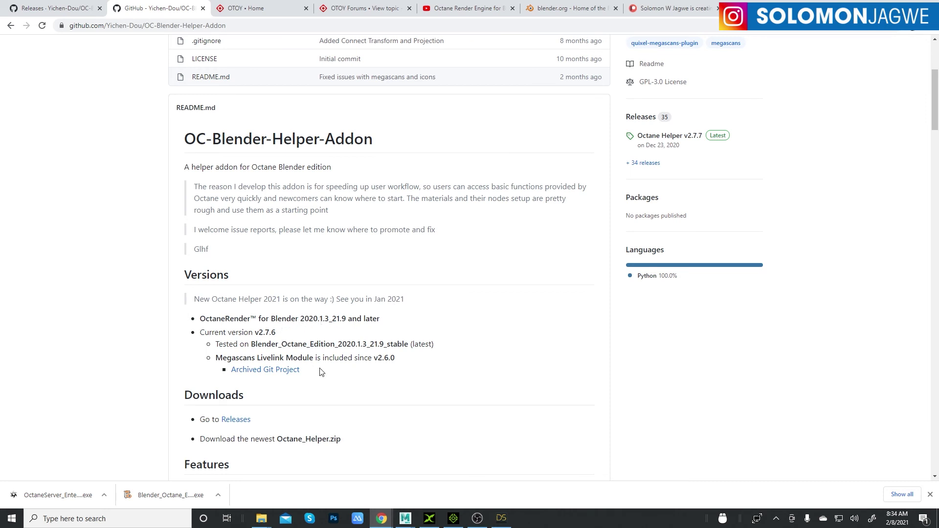
scroll(342, 344, "down", 1)
scroll(342, 342, "up", 3)
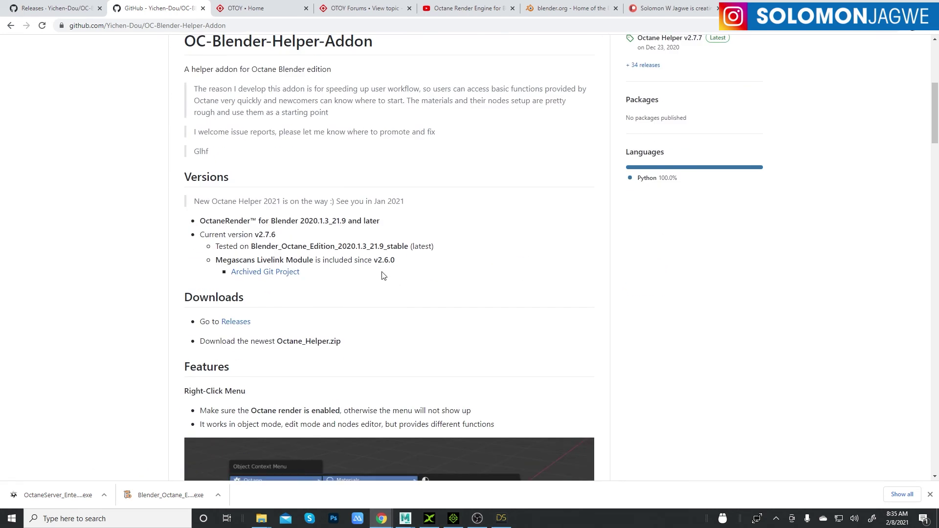
Download Octane_Helper.zip from the Octane Helper v2.7.7 release and show the downloaded file in its folder
left_click(237, 322)
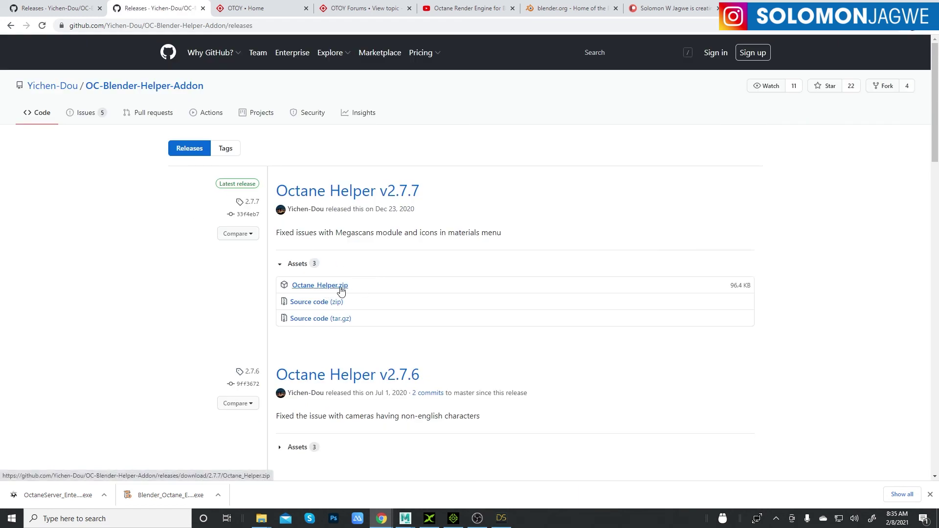
left_click(341, 288)
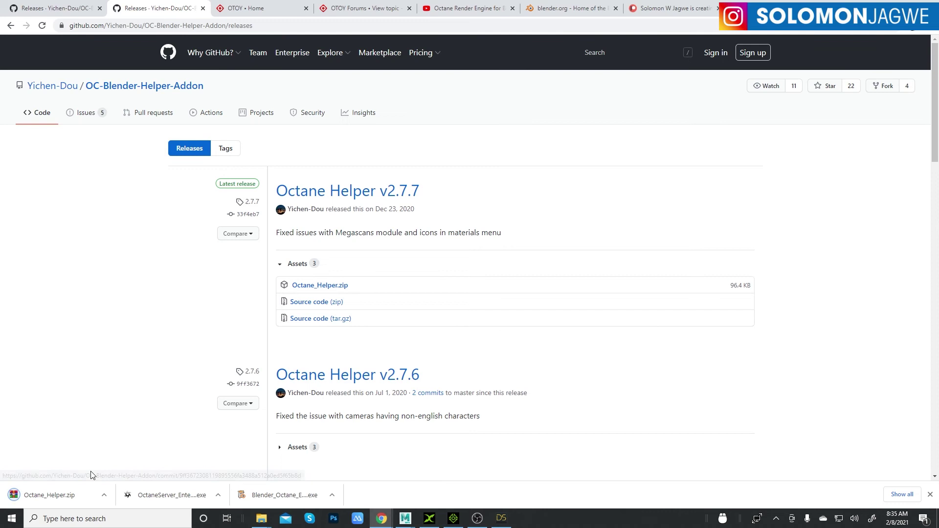
left_click(103, 495)
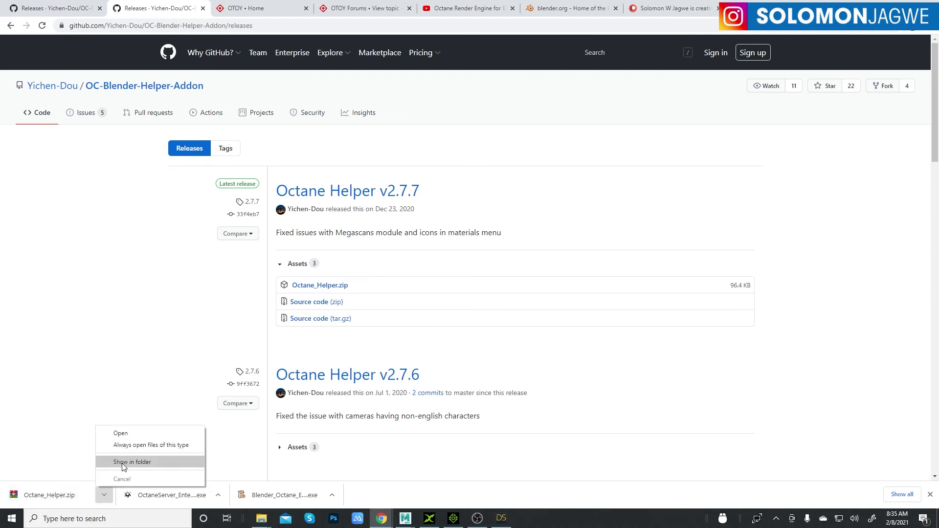
left_click(123, 462)
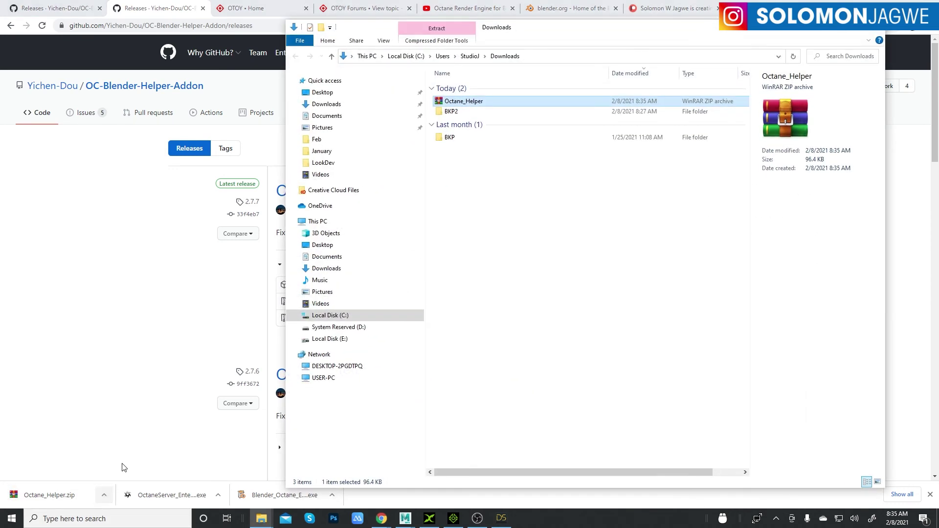
Extract the Octane_Helper archive directly into Downloads, inspect the extracted folder's contents, and return to Downloads
right_click(467, 103)
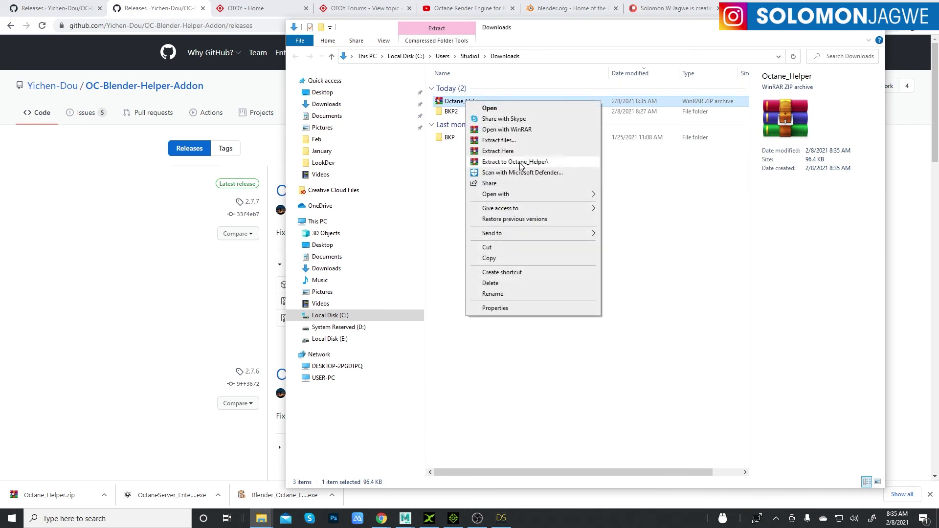
left_click(504, 151)
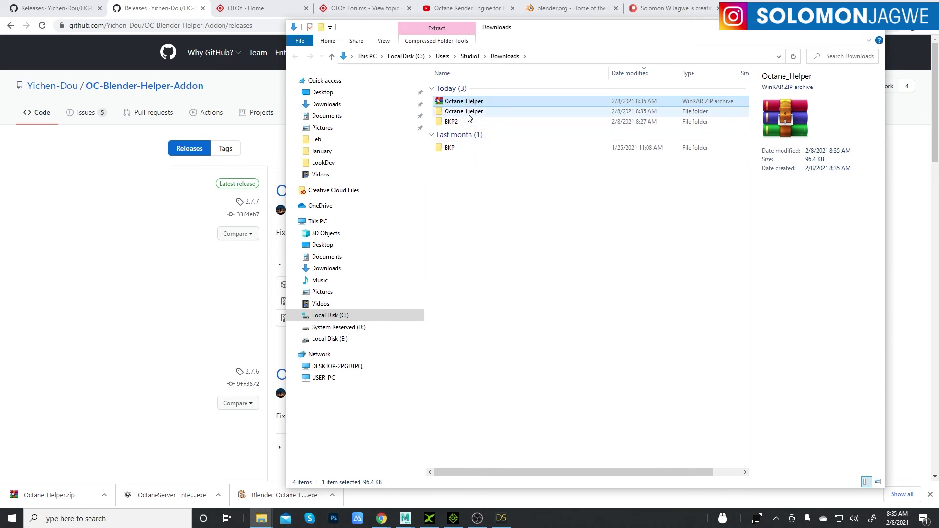
double_click(468, 112)
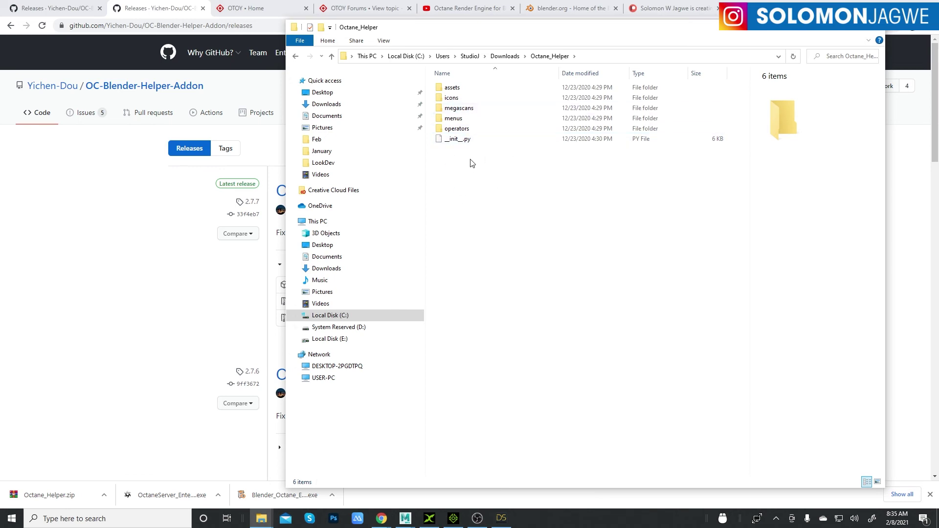
left_click(513, 61)
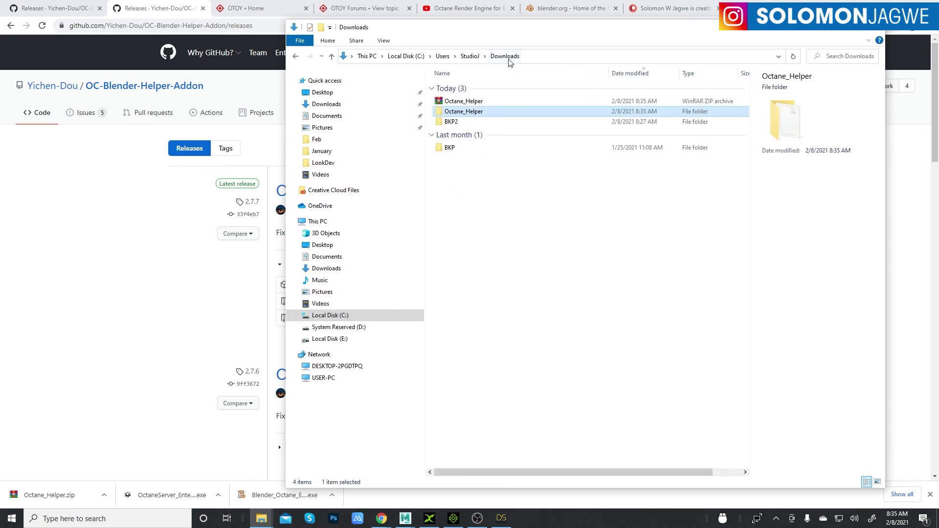
Copy the extracted Octane_Helper folder and put the Downloads window away
right_click(467, 114)
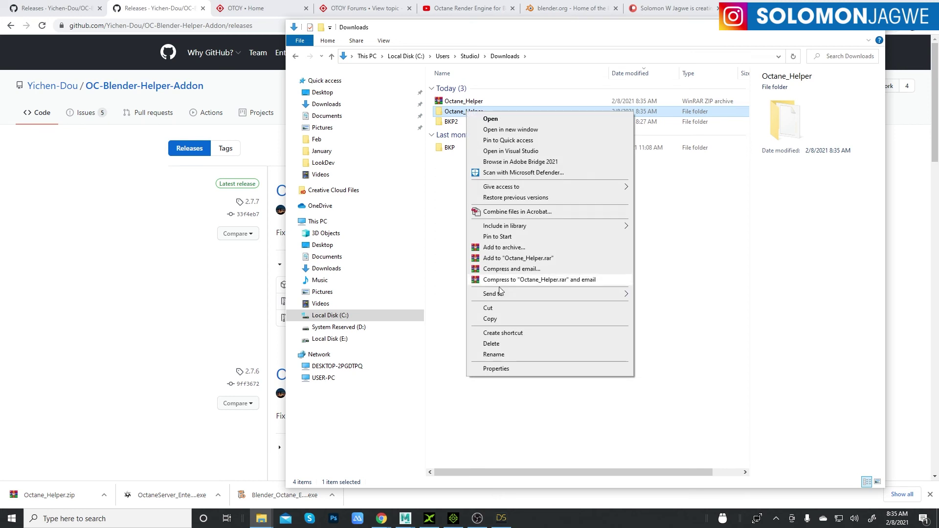
left_click(493, 324)
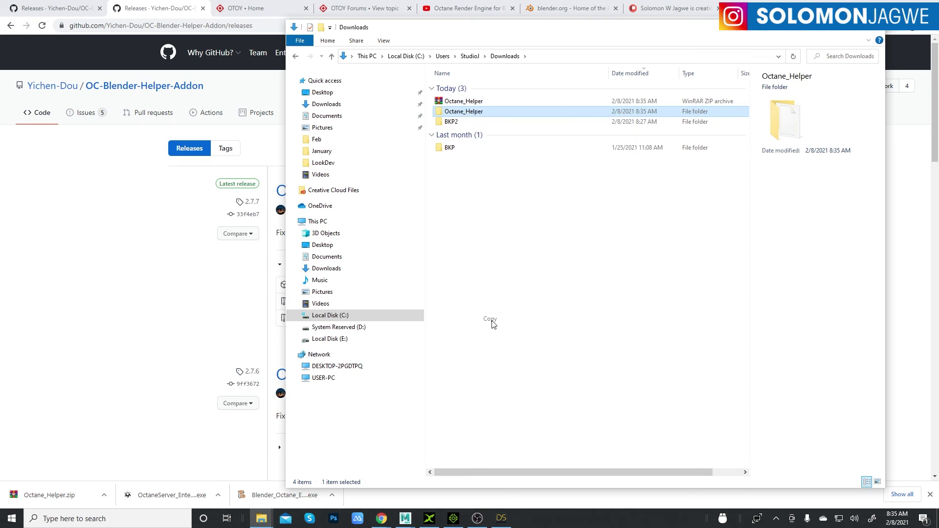
left_click(829, 31)
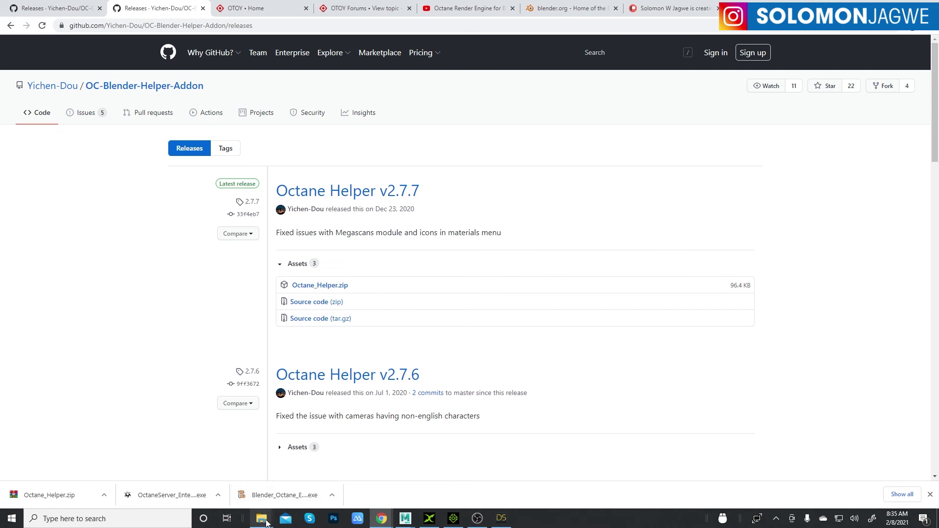
Paste the copied Octane_Helper folder into AppData\Roaming\Blender Foundation\Blender\2.91\scripts\addons in the user folder
mouse_move(262, 519)
left_click(218, 443)
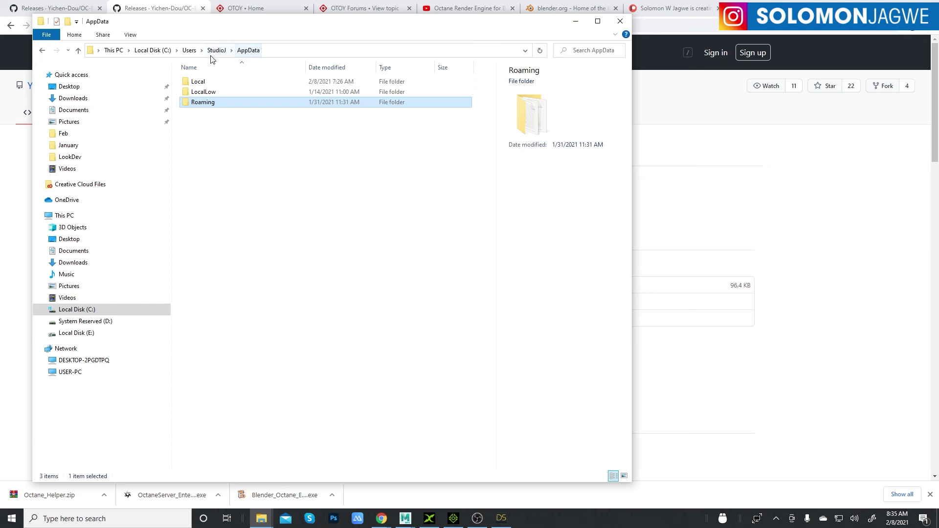
left_click(249, 51)
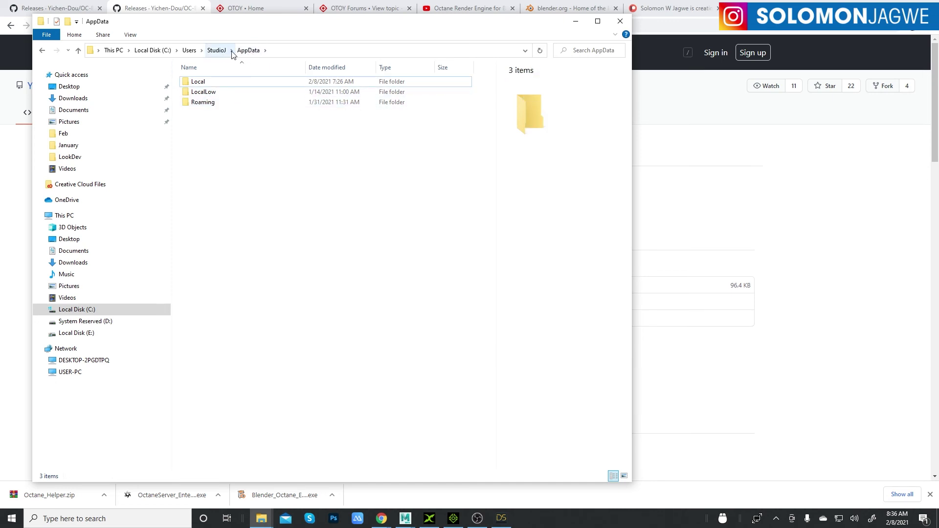
double_click(204, 104)
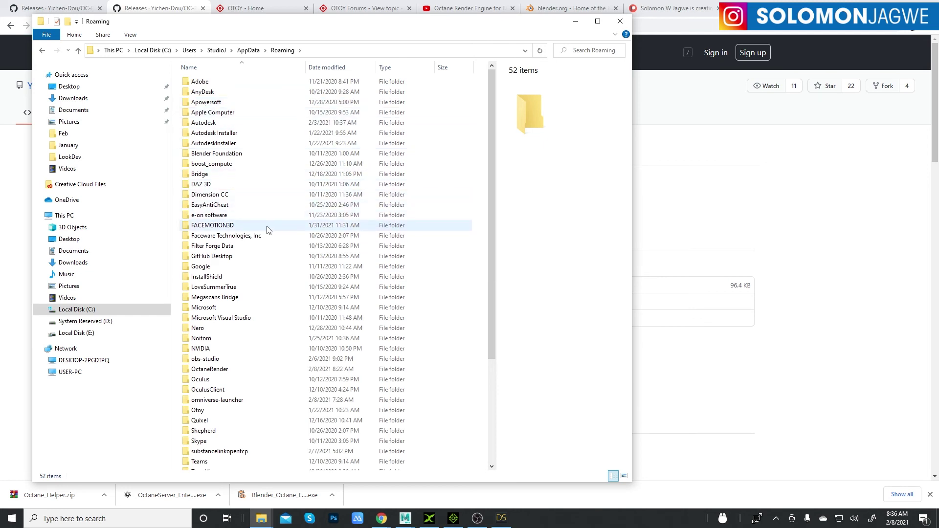
double_click(225, 154)
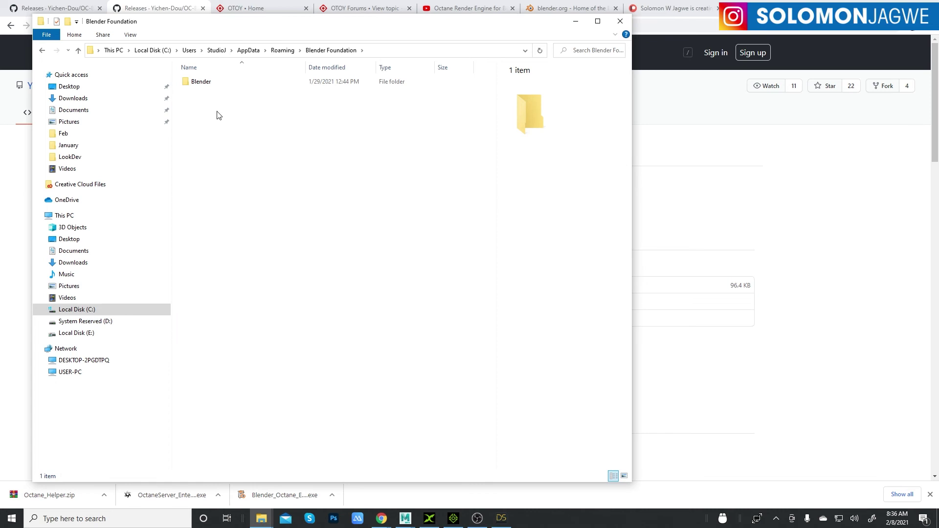
double_click(198, 83)
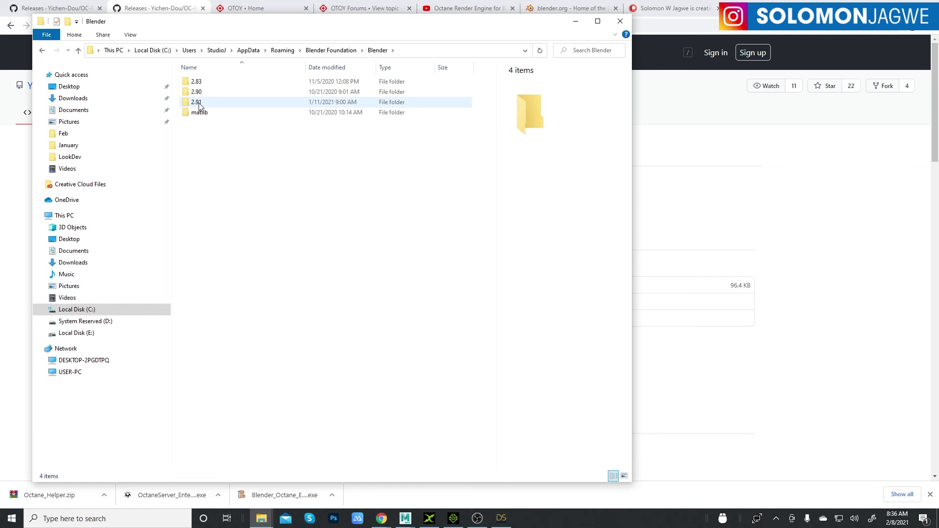
double_click(199, 104)
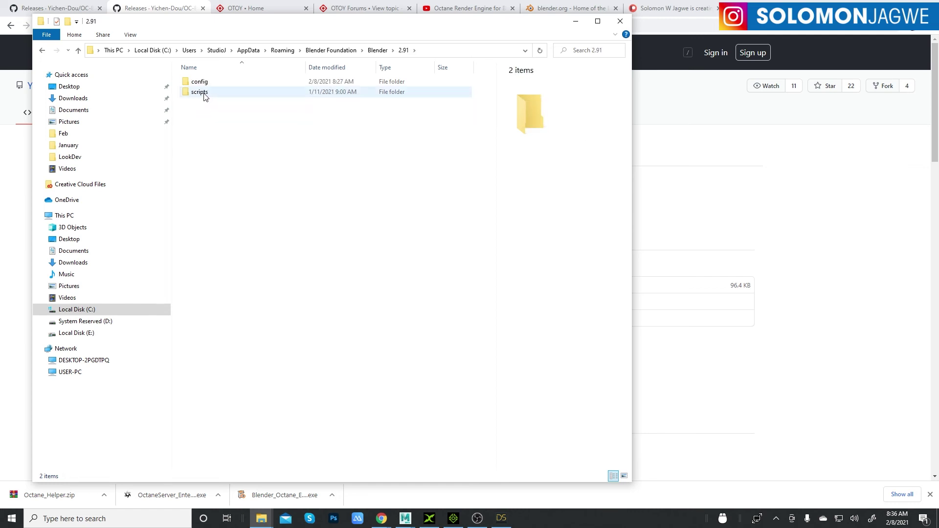
double_click(204, 94)
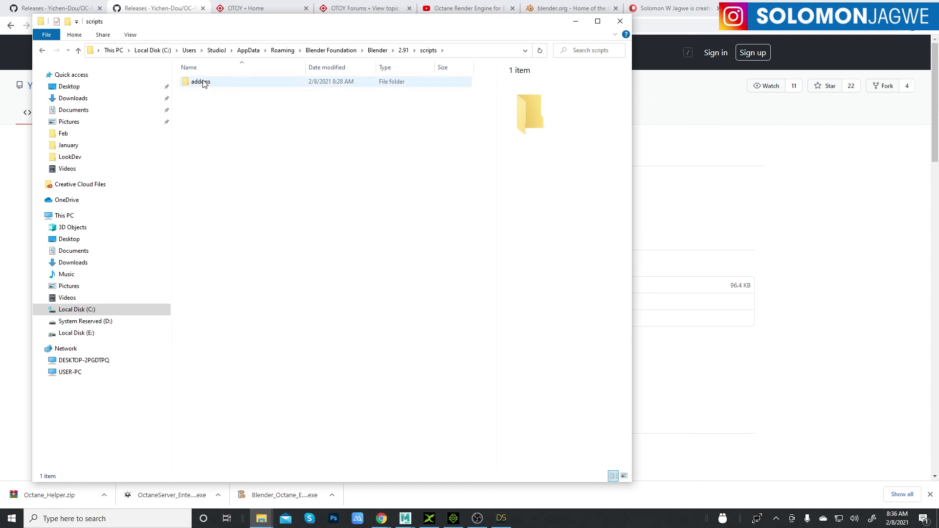
double_click(204, 83)
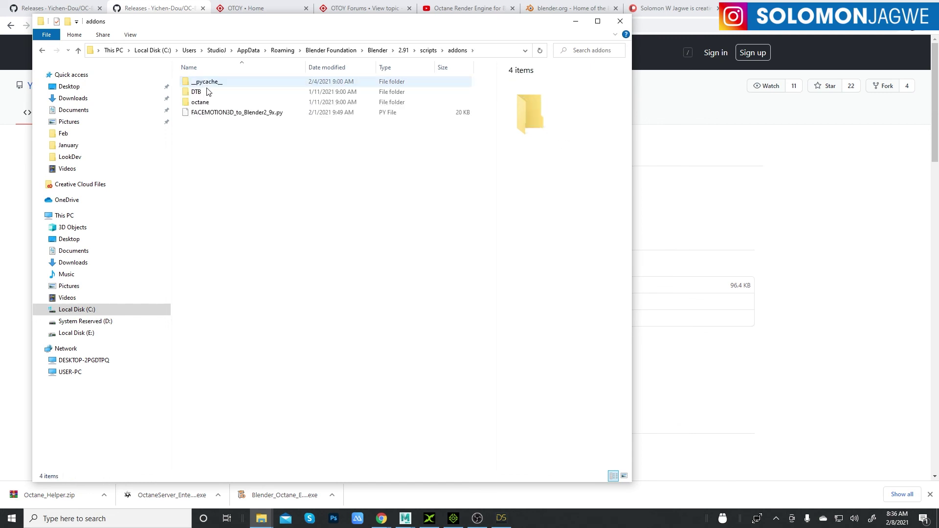
right_click(234, 183)
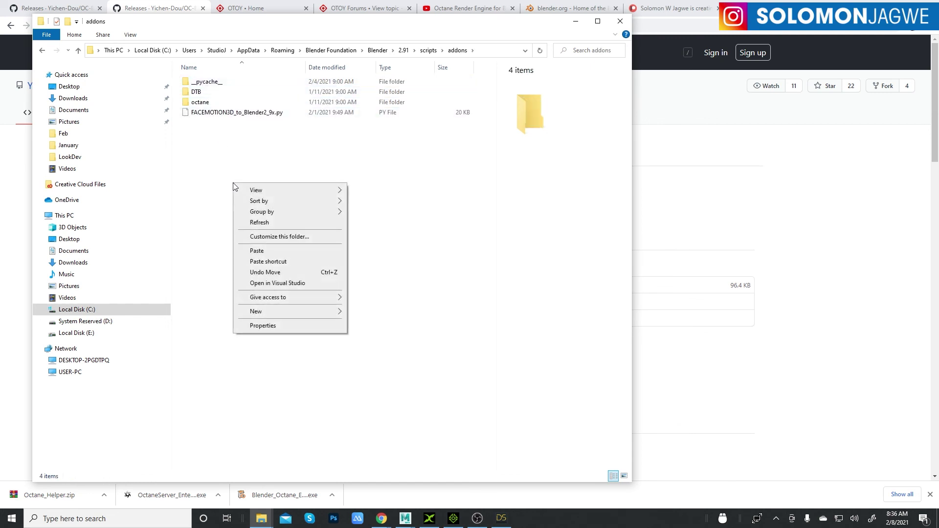
left_click(263, 251)
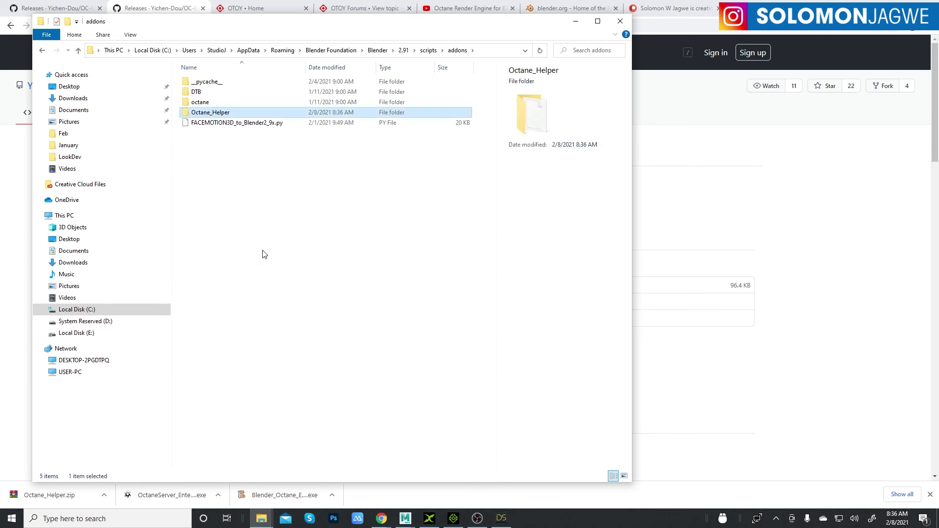
Inspect the pasted Octane_Helper folder's contents, return to addons, and switch to the OTOY Forums page in the browser
double_click(200, 113)
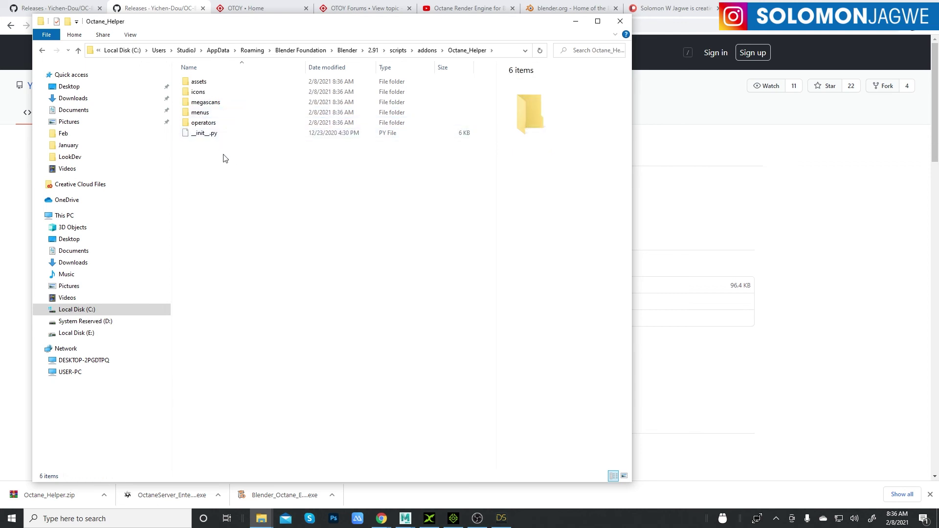
left_click(427, 51)
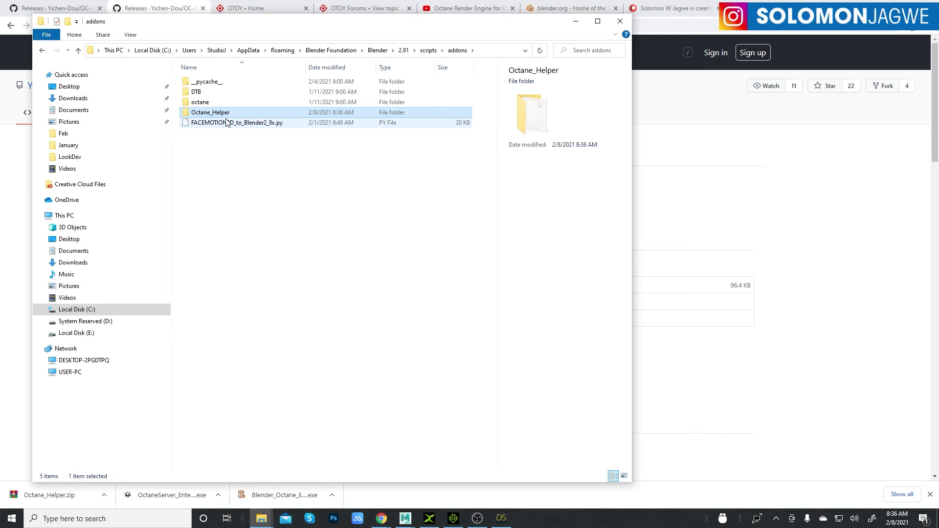
left_click(576, 21)
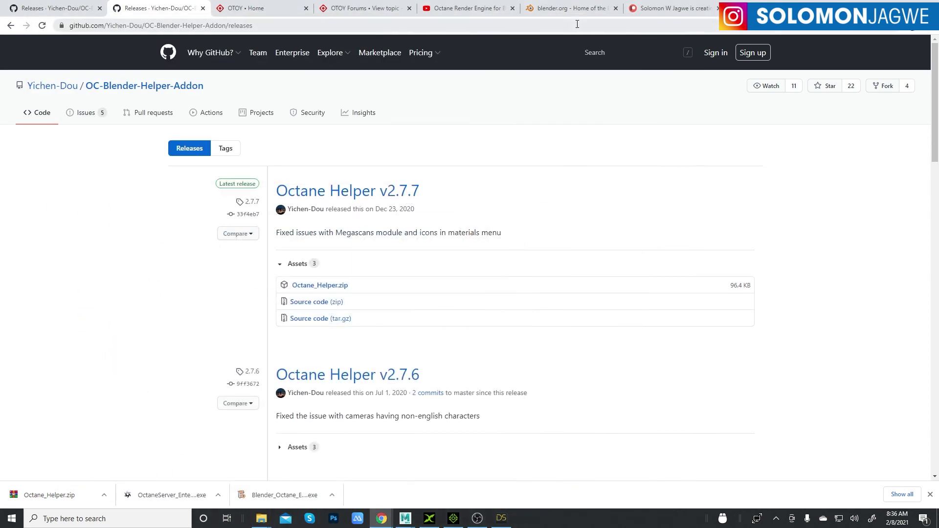
left_click(353, 8)
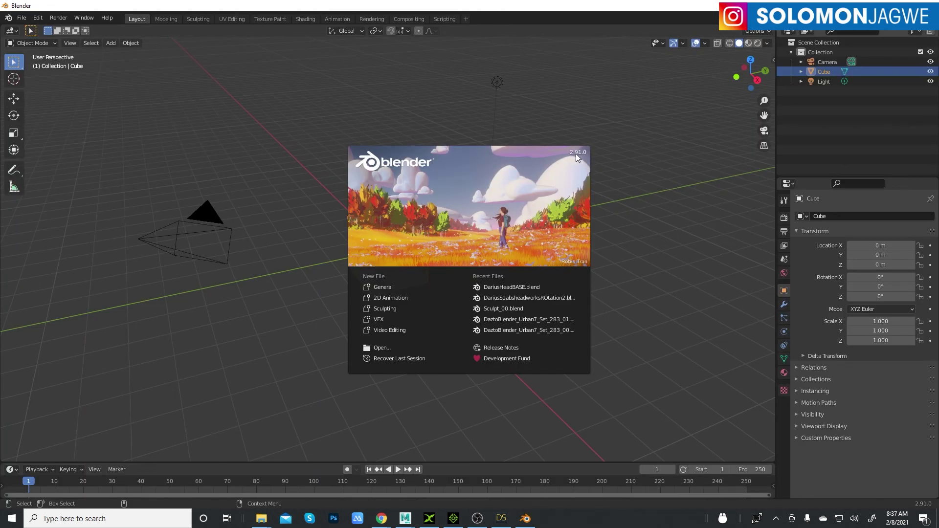
In Blender, search the add-on preferences for "help", check whether Octane Helper is enabled, and close the preferences
left_click(605, 172)
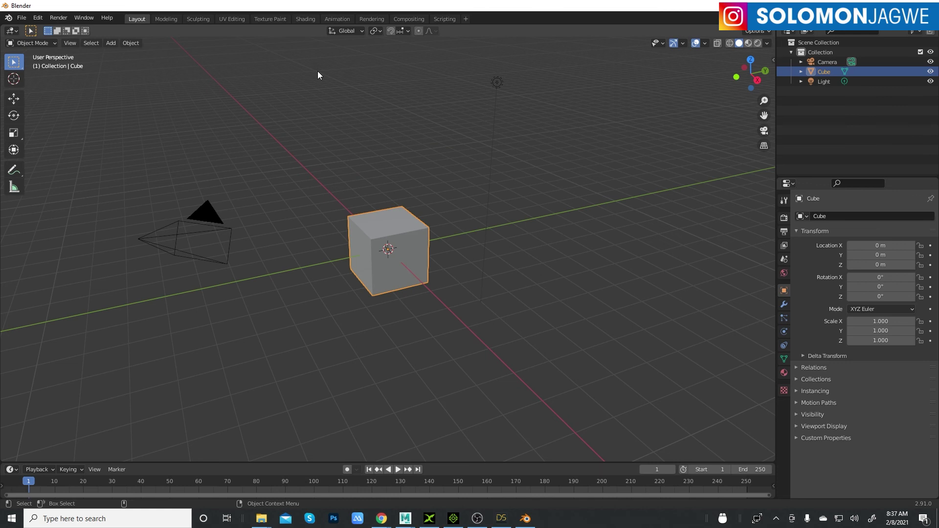
left_click(38, 20)
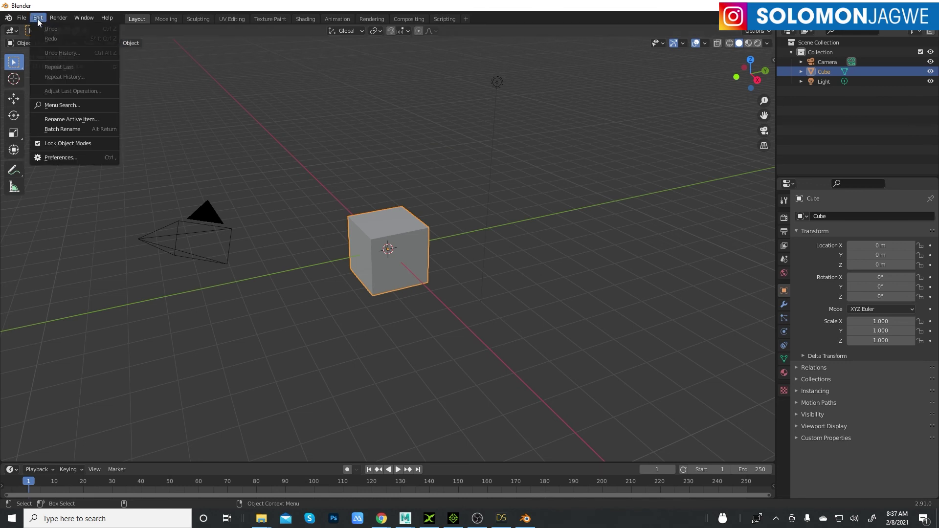
left_click(66, 157)
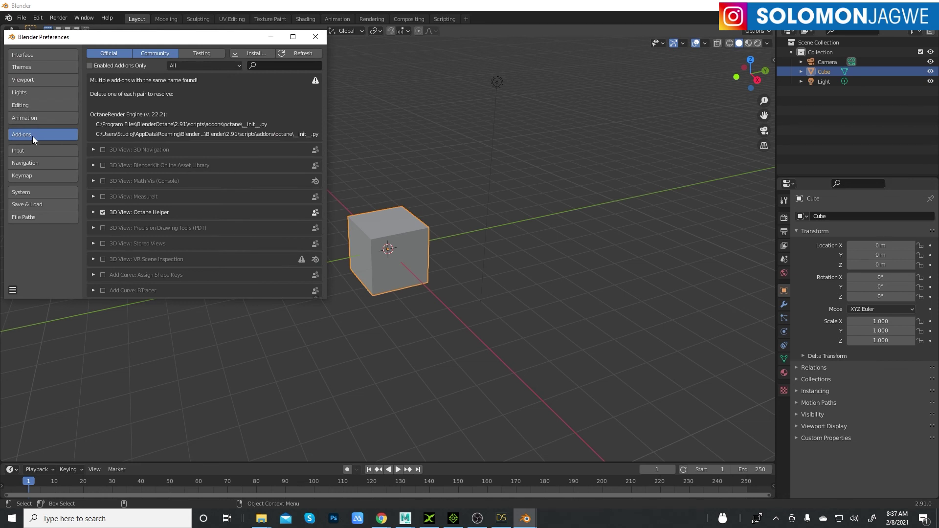
left_click(272, 67)
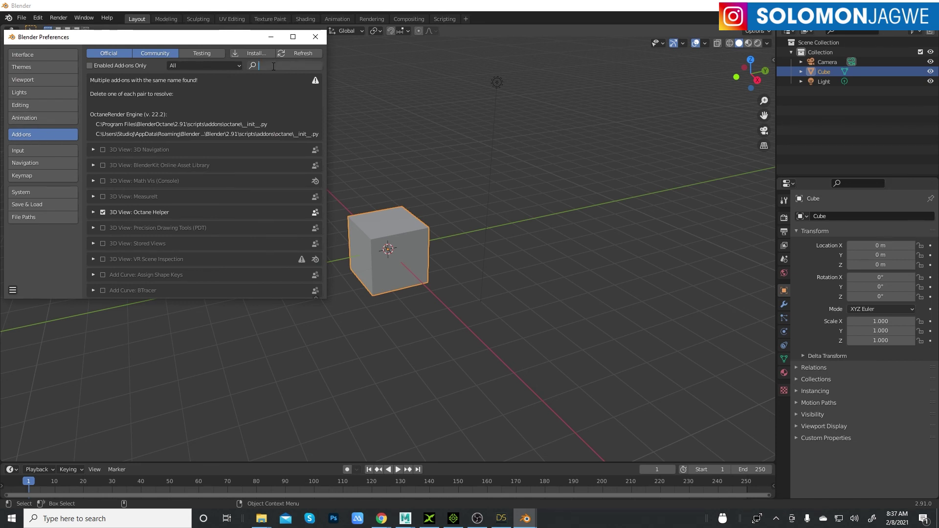
type("help")
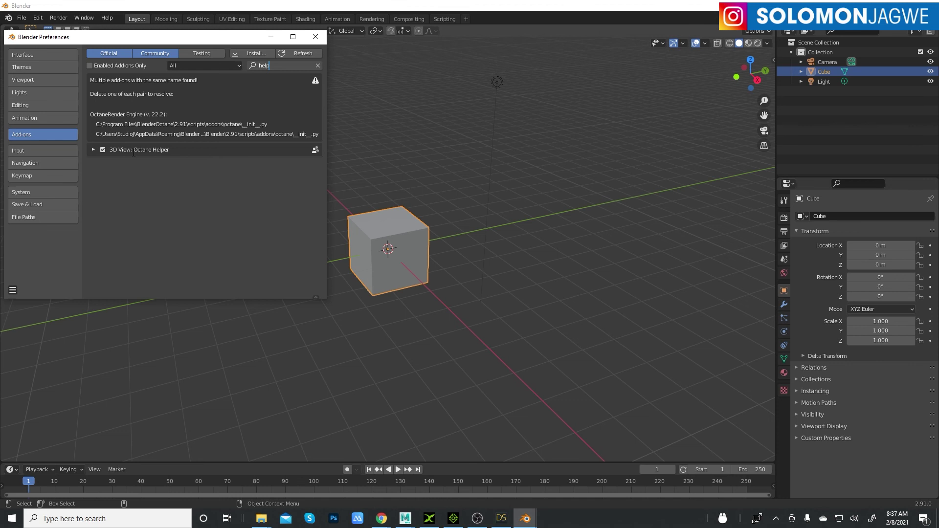
key("Return")
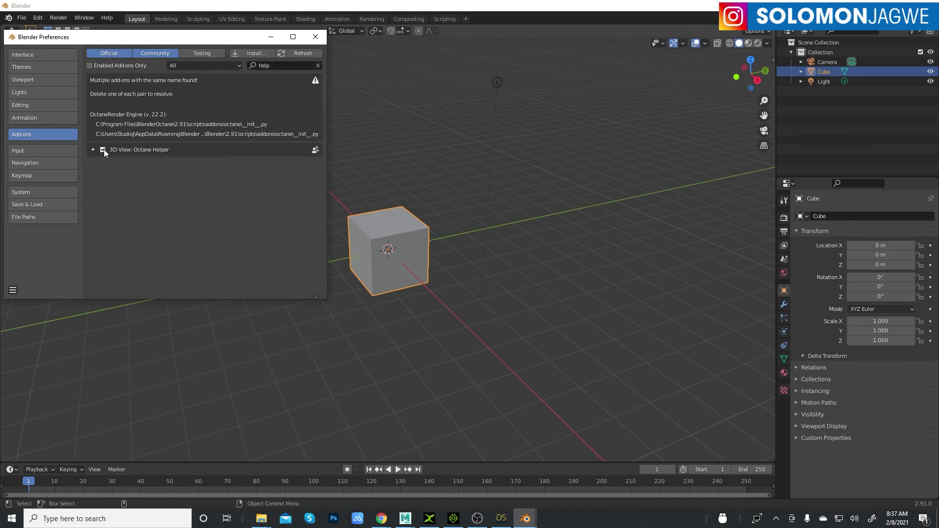
left_click(318, 39)
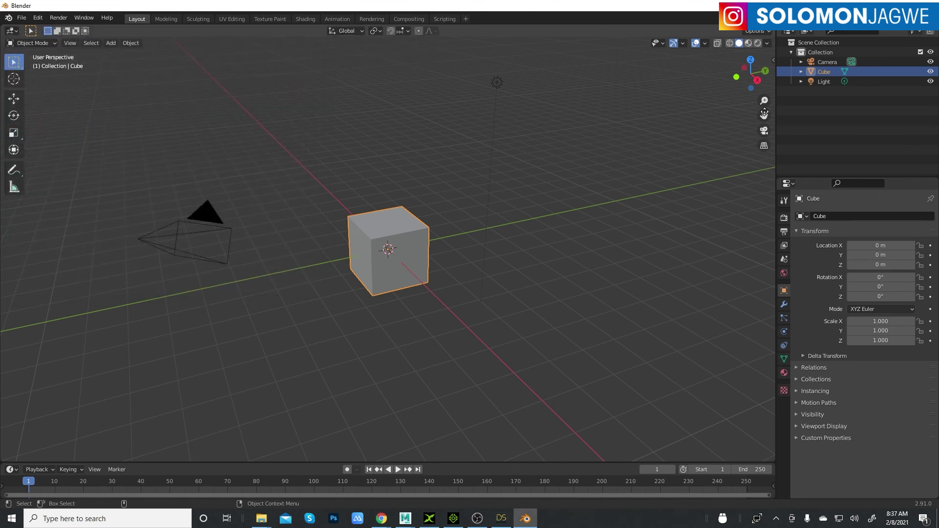
Show the scene's render properties and examine the available render engines, keeping the current choice
left_click(784, 217)
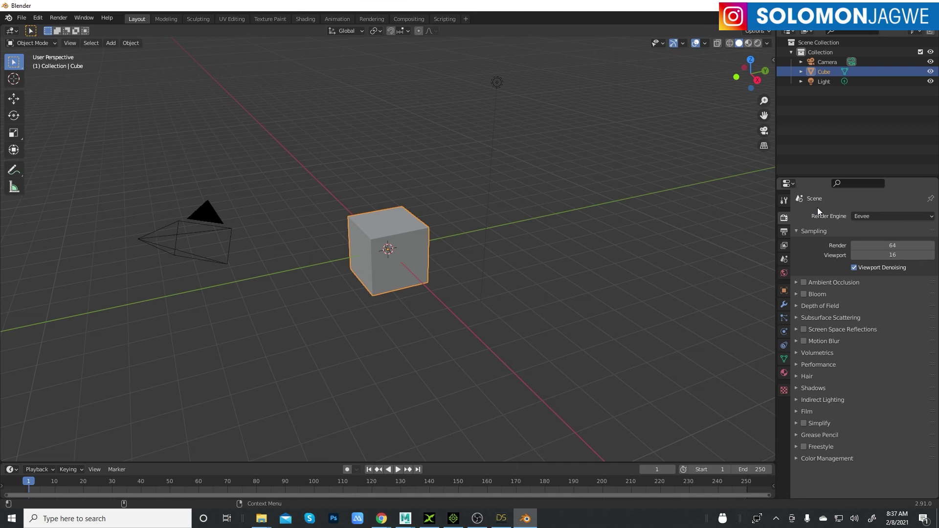
left_click(867, 216)
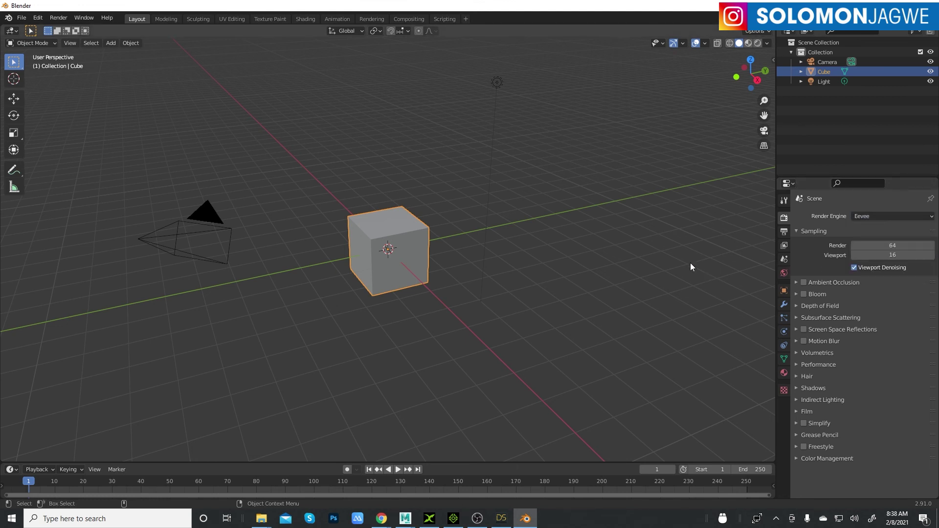
left_click(735, 241)
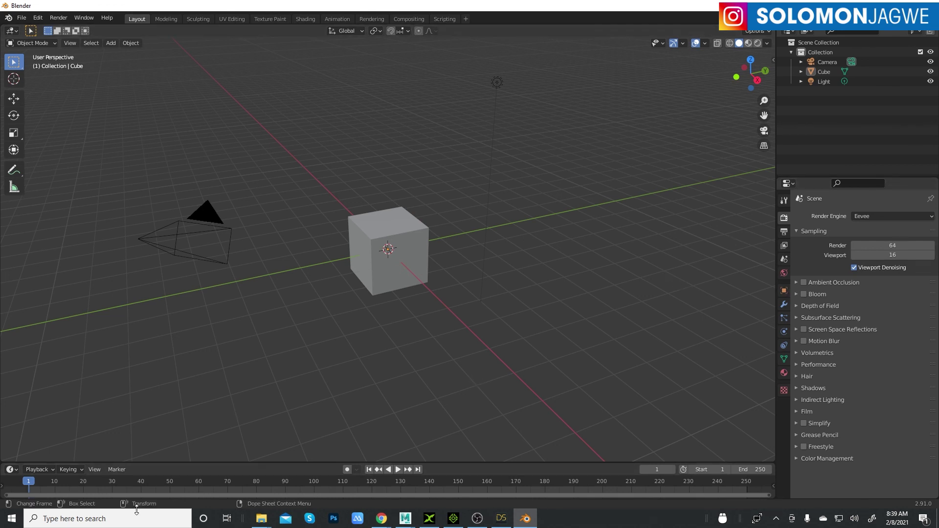
Launch OctaneServer Enterprise from the installed programs
left_click(11, 519)
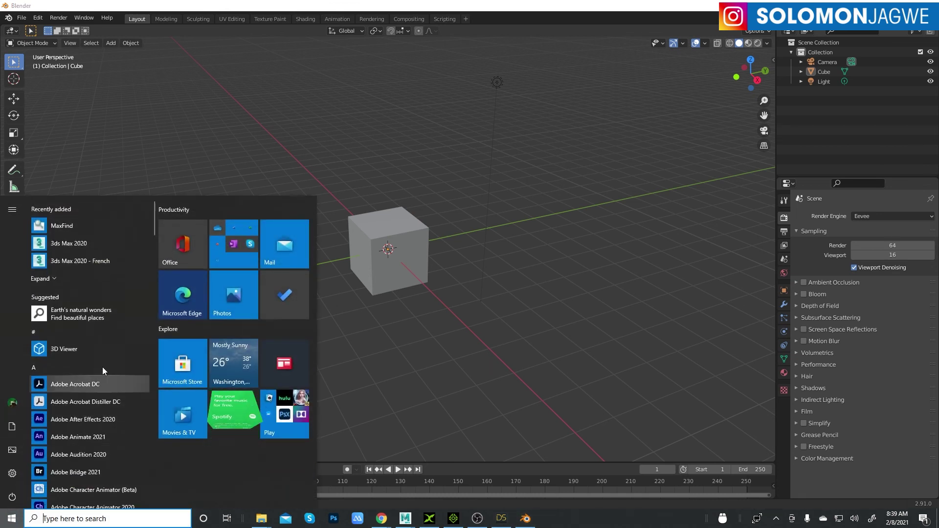
scroll(106, 360, "down", 15)
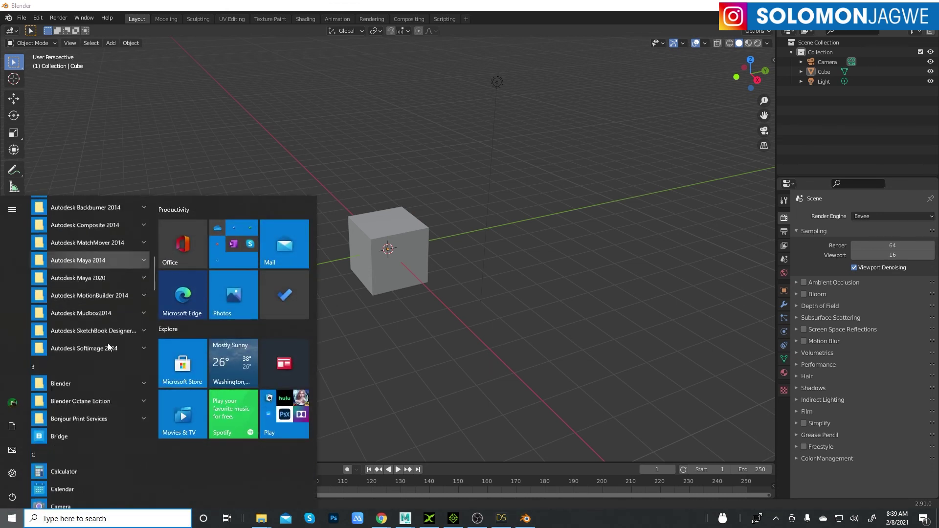
scroll(106, 348, "down", 1)
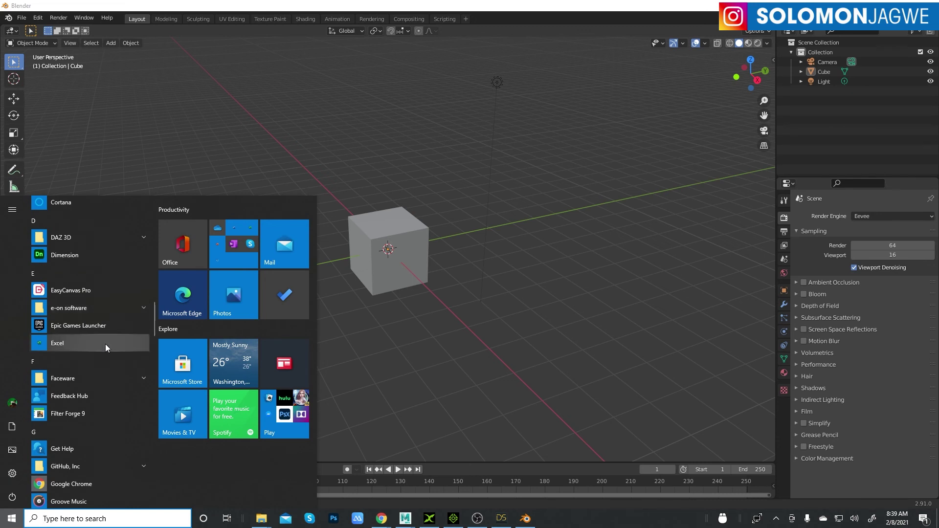
scroll(105, 348, "down", 6)
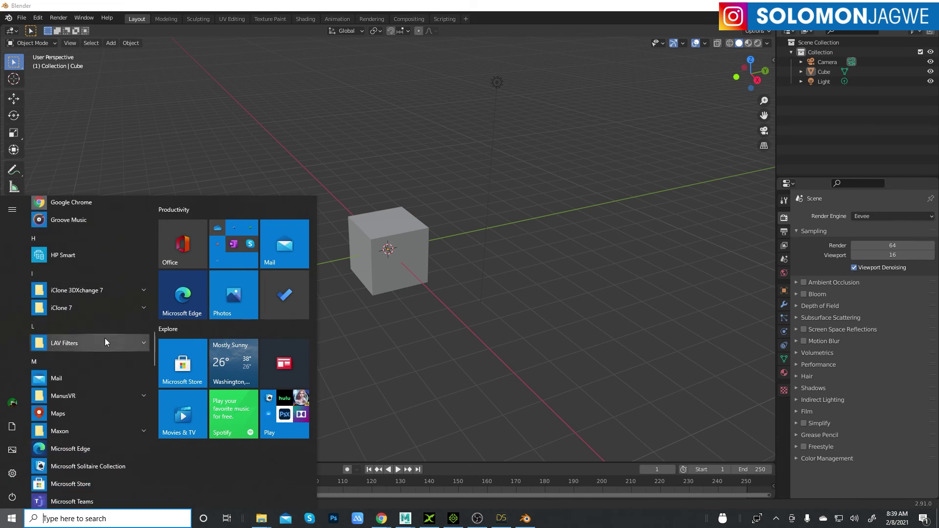
scroll(105, 345, "up", 1)
scroll(105, 342, "down", 7)
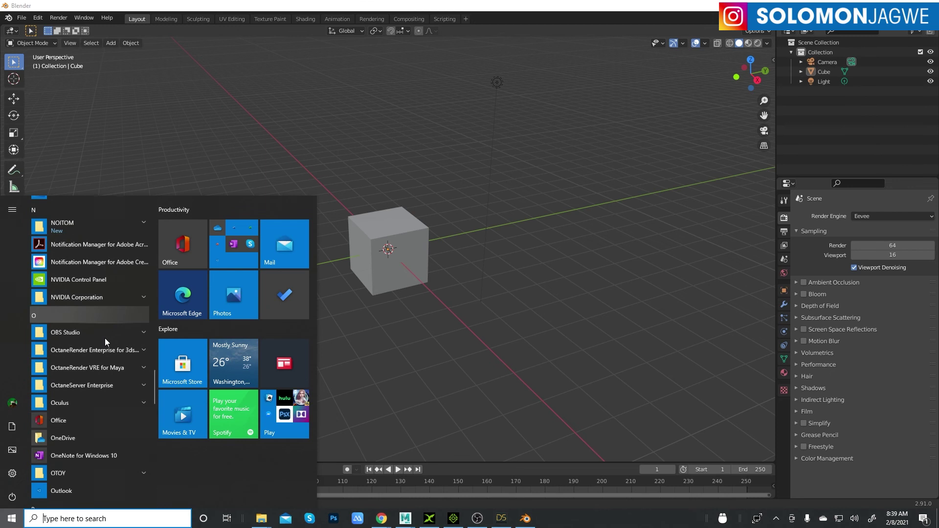
scroll(104, 338, "down", 1)
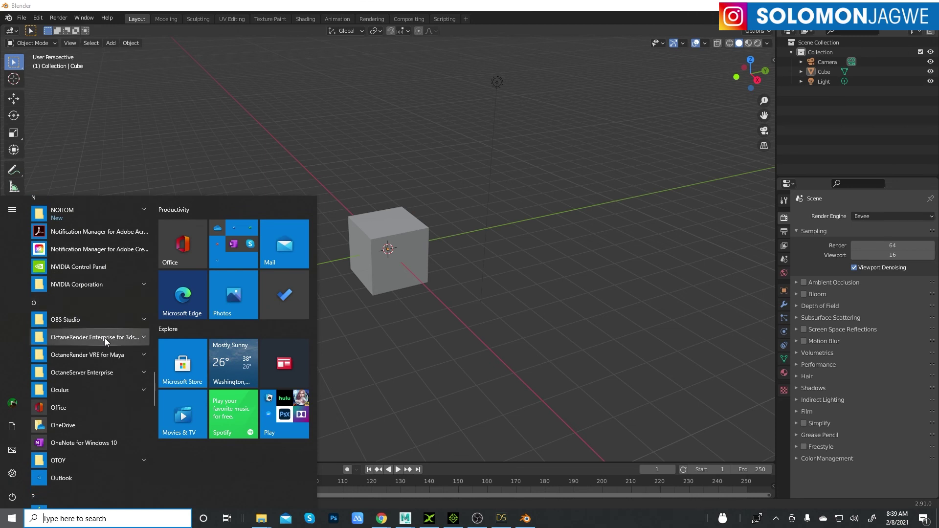
left_click(69, 374)
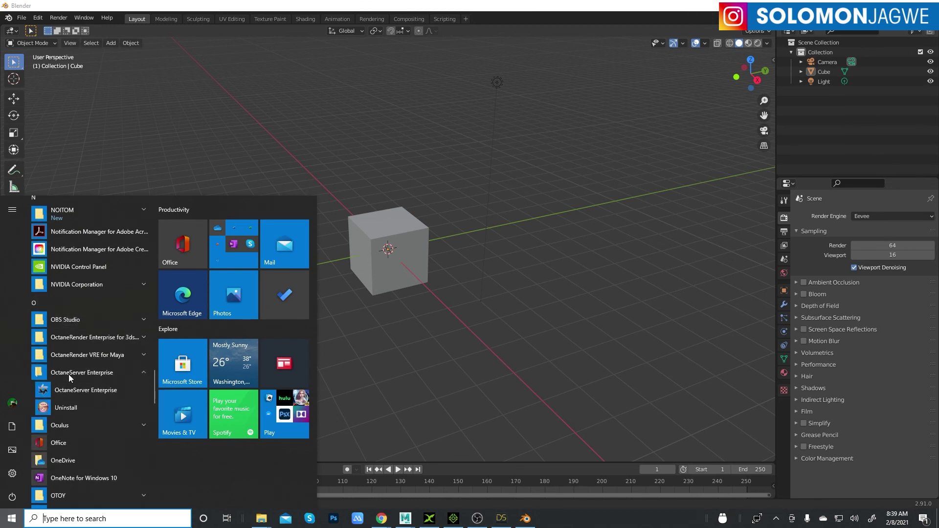
left_click(73, 391)
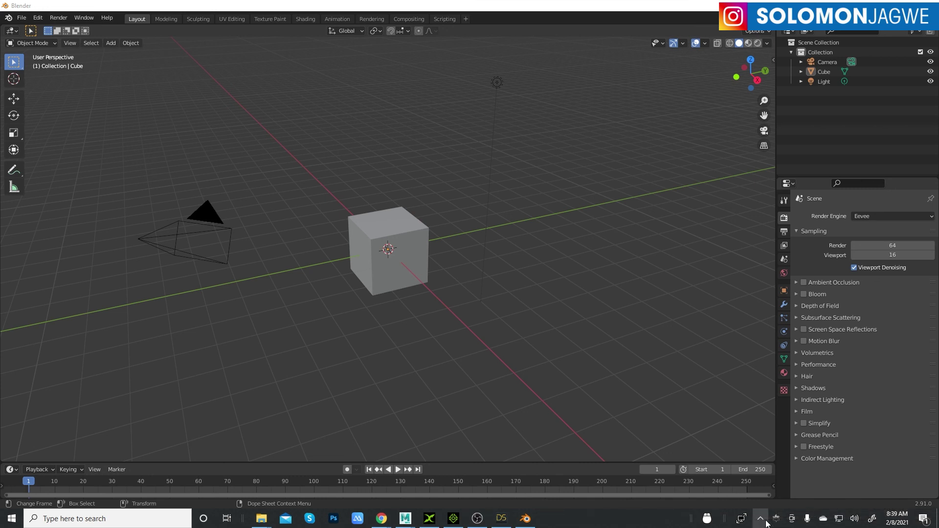
Open the running OctaneServer's activation status and activate OctaneRender with the OTOY account
left_click(776, 521)
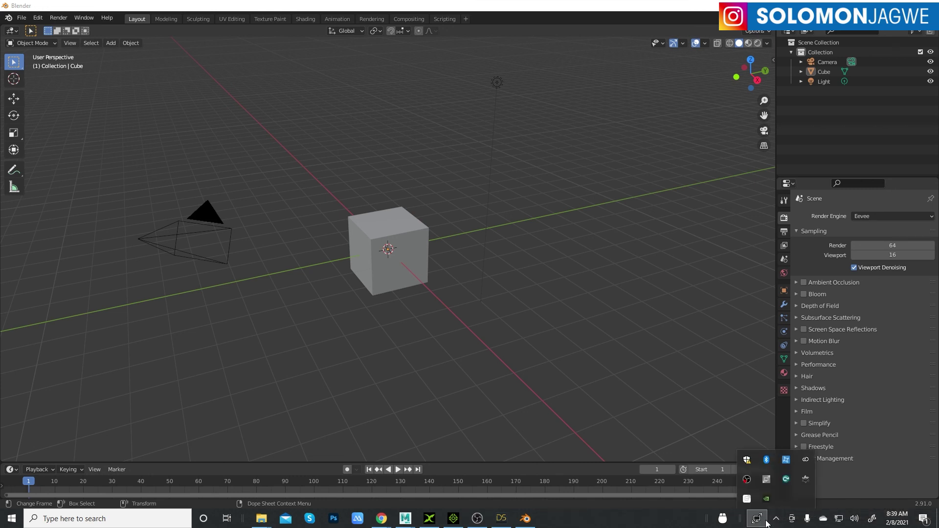
left_click(806, 483)
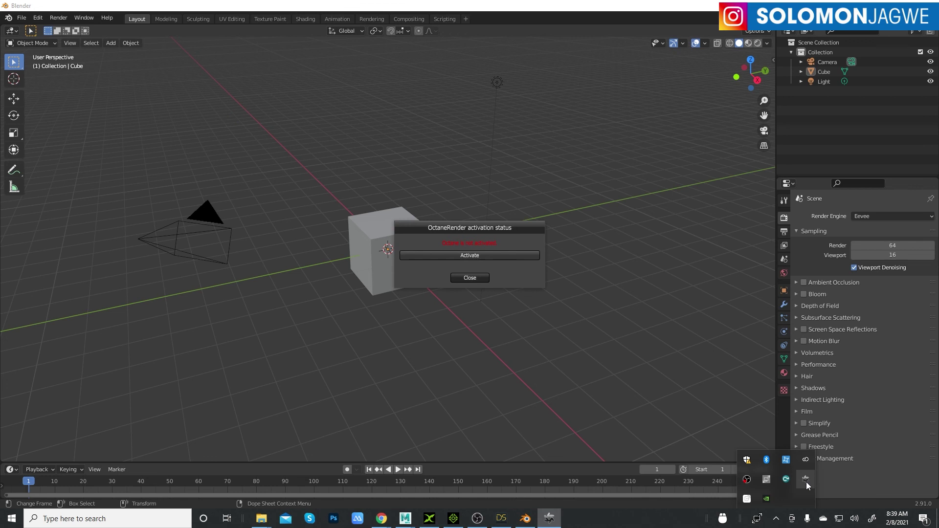
left_click(471, 255)
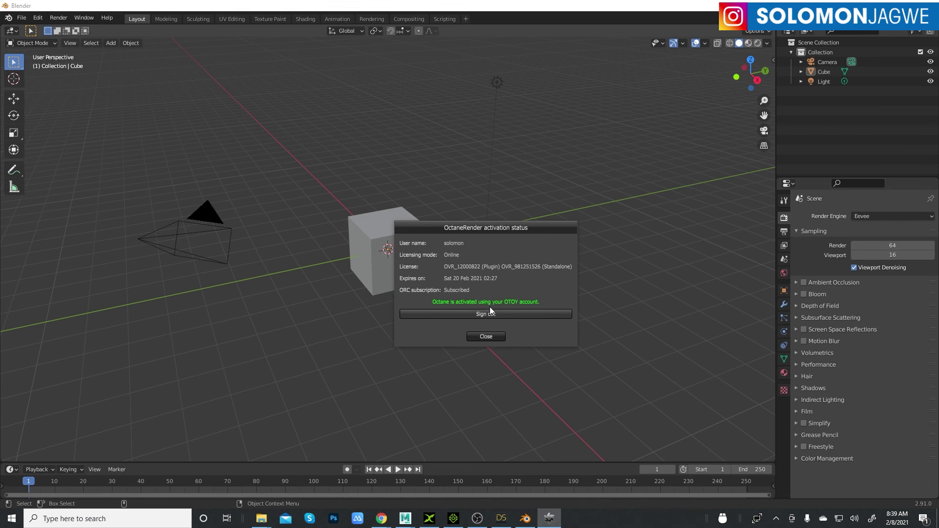
Close the OctaneRender activation status, set the scene's render engine to Octane, and review its kernel and server settings
left_click(487, 337)
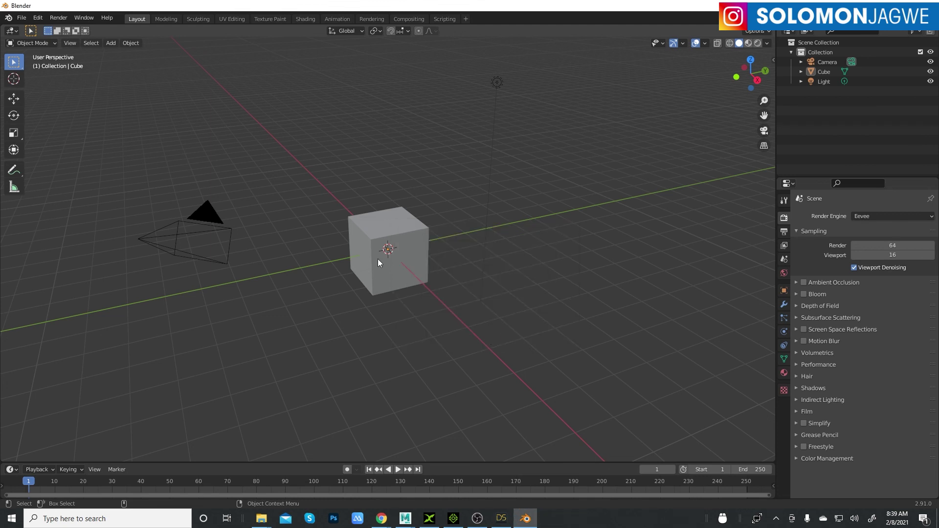
left_click(867, 216)
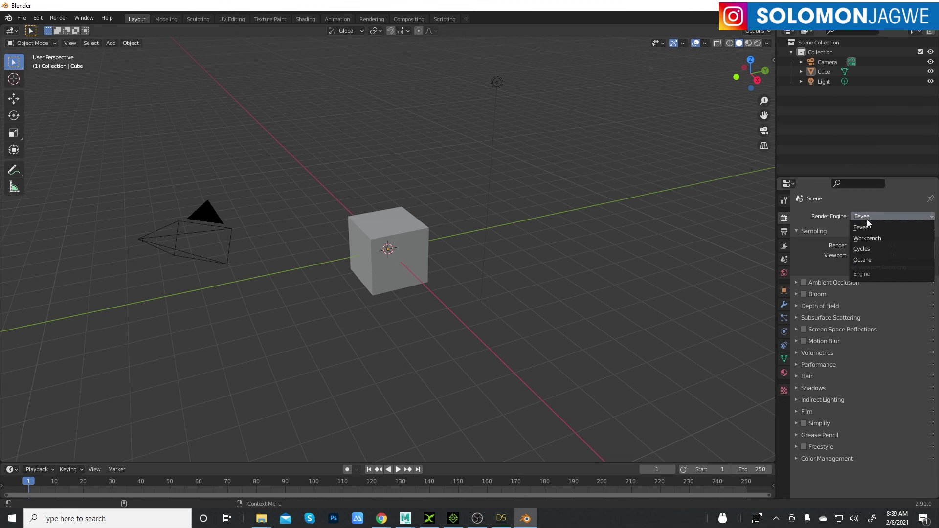
left_click(866, 260)
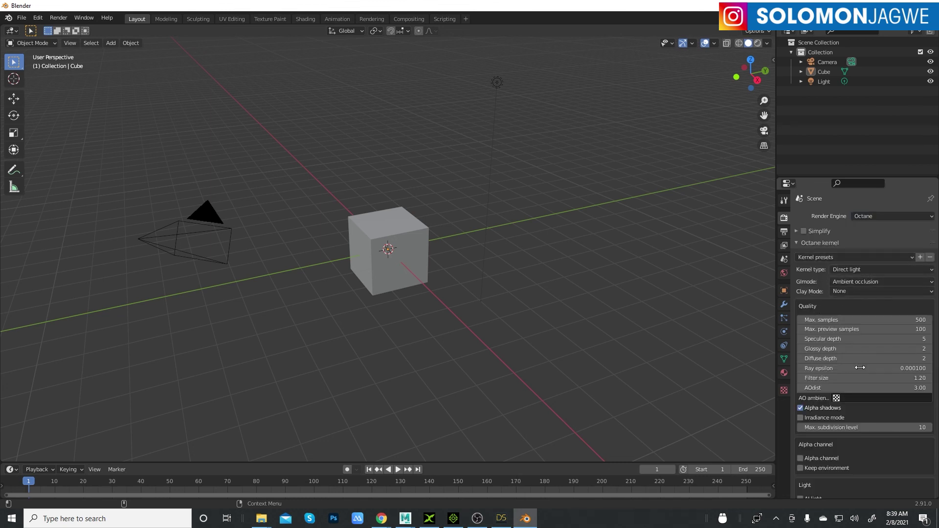
scroll(894, 413, "down", 20)
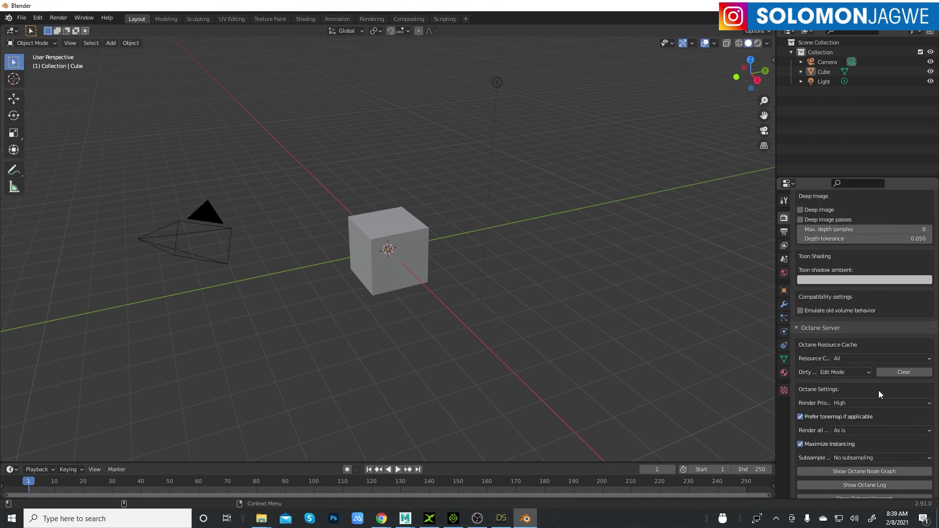
Examine the Octane material options for the cube, including Blender Materials to Octane, and deselect the cube
left_click(410, 231)
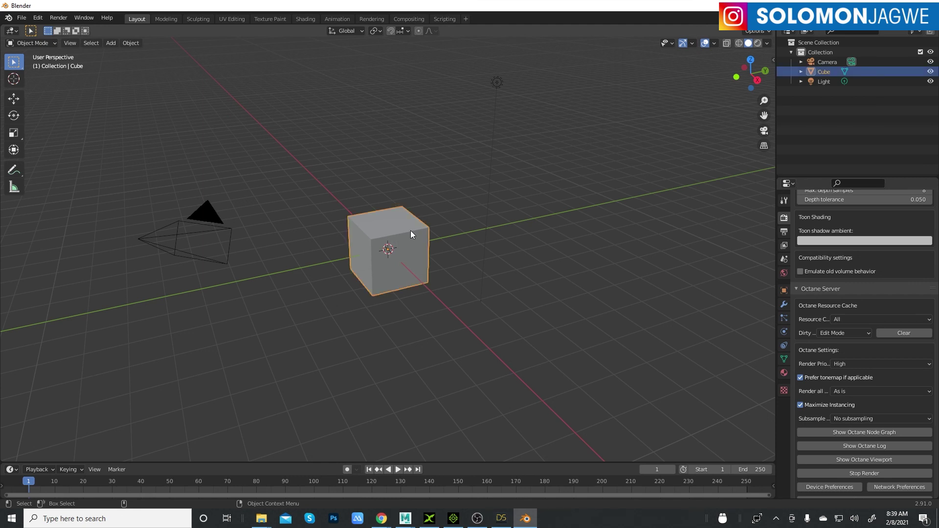
right_click(410, 230)
mouse_move(410, 231)
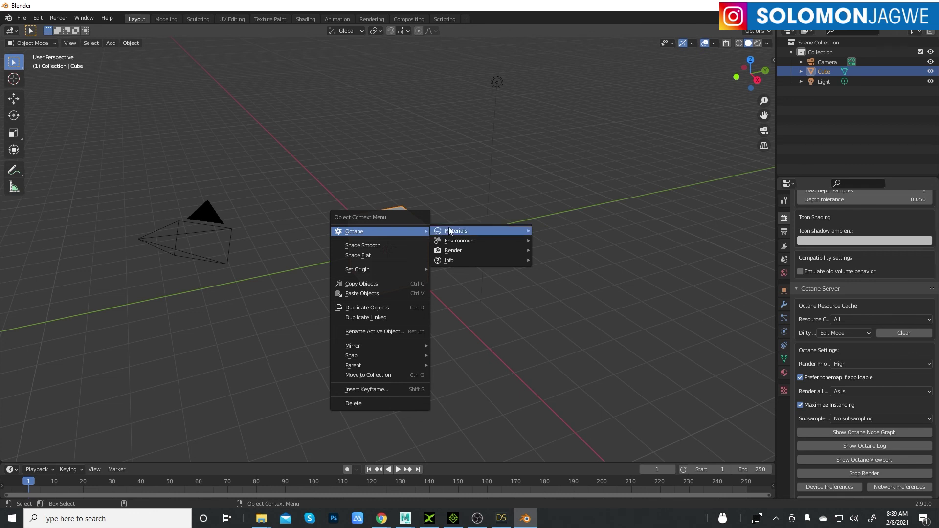
mouse_move(468, 229)
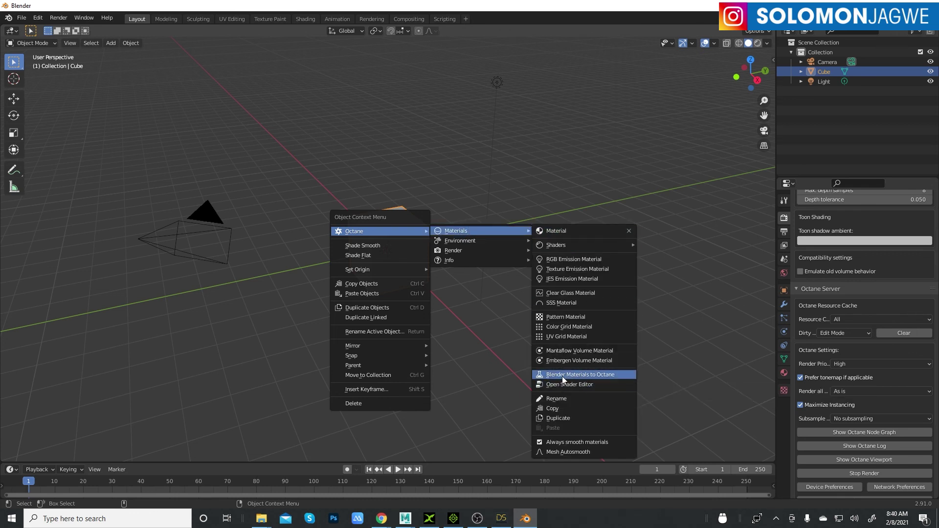
left_click(609, 374)
left_click(573, 204)
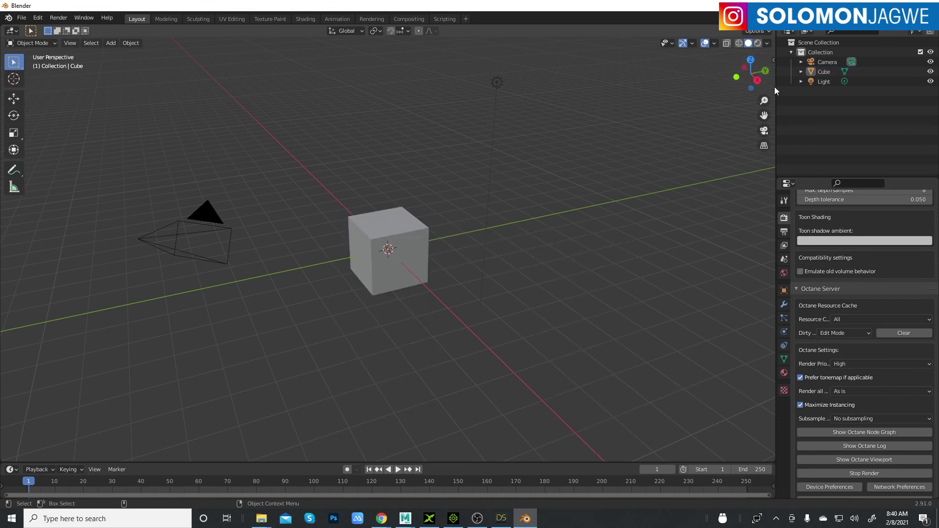
Show the DazToBlender import options in the 3D viewport's sidebar, and switch to DAZ Studio
left_click(772, 62)
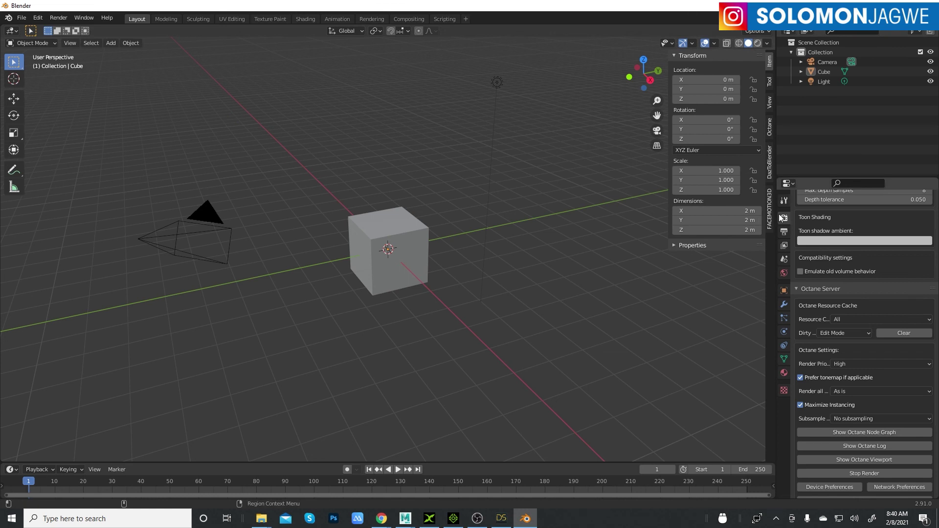
left_click(770, 167)
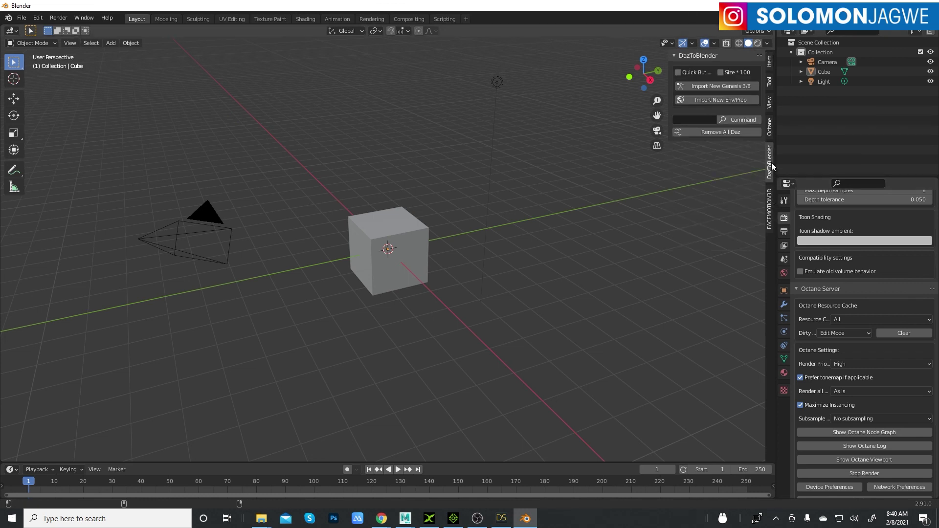
left_click(503, 521)
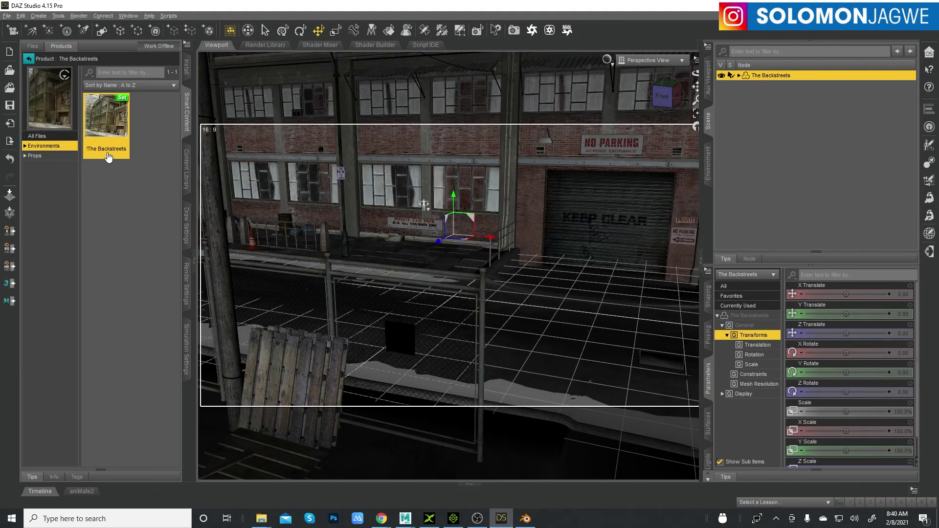
In Chrome, examine The Backstreets product page and the vendor Stonemason's other products on daz3d.com, and return to DAZ Studio
mouse_move(382, 522)
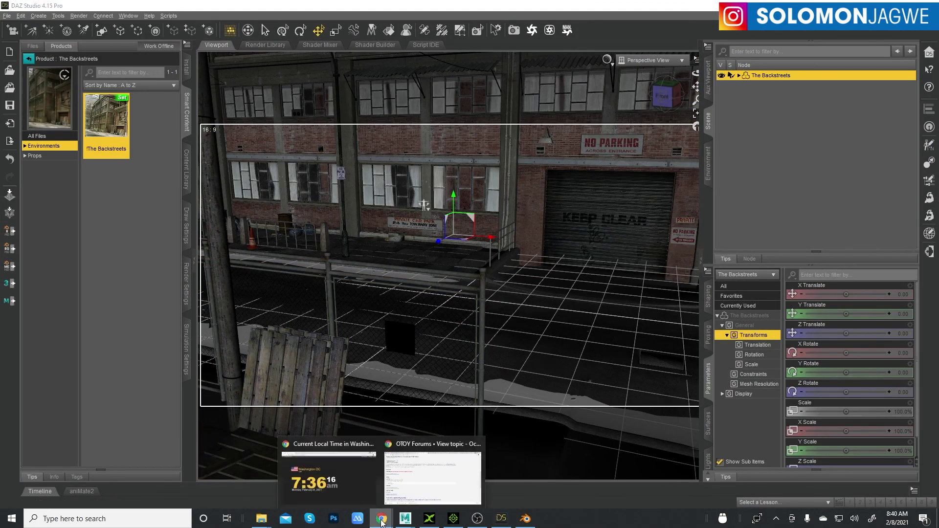
left_click(409, 450)
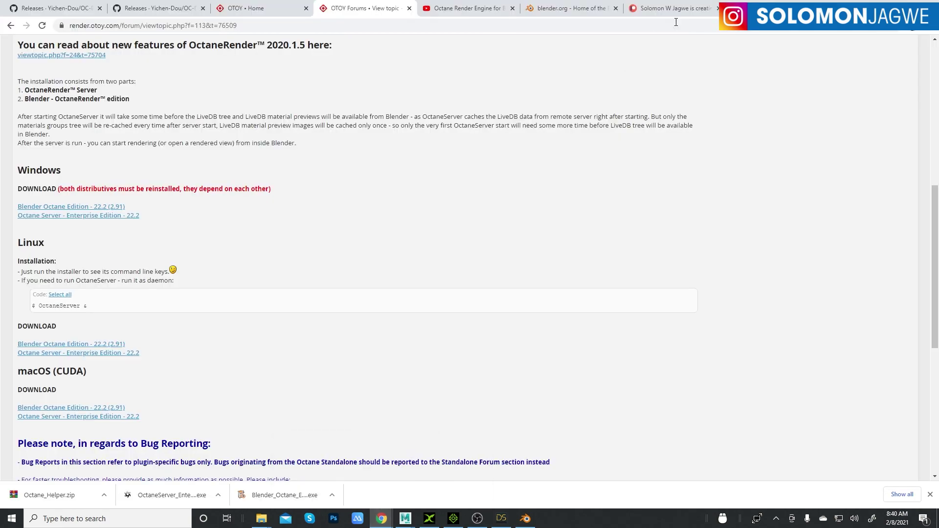
left_click(764, 8)
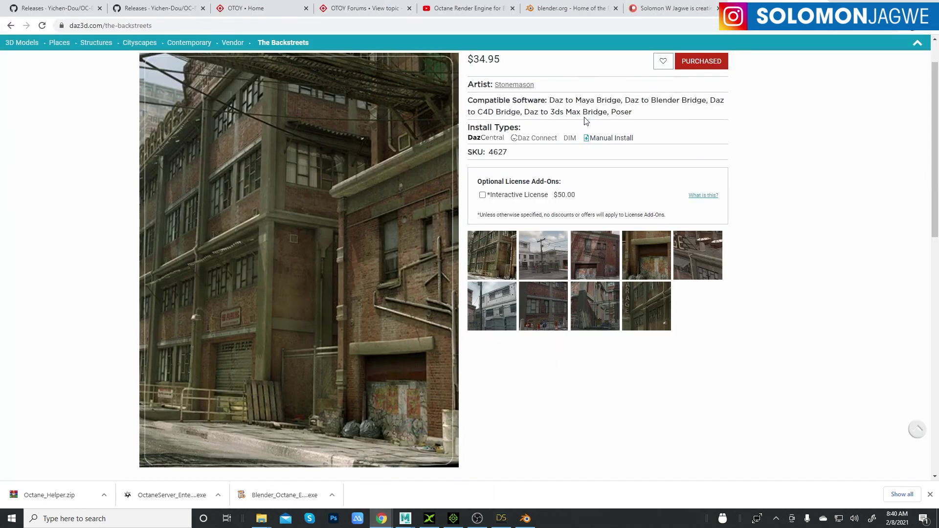
right_click(514, 86)
left_click(538, 91)
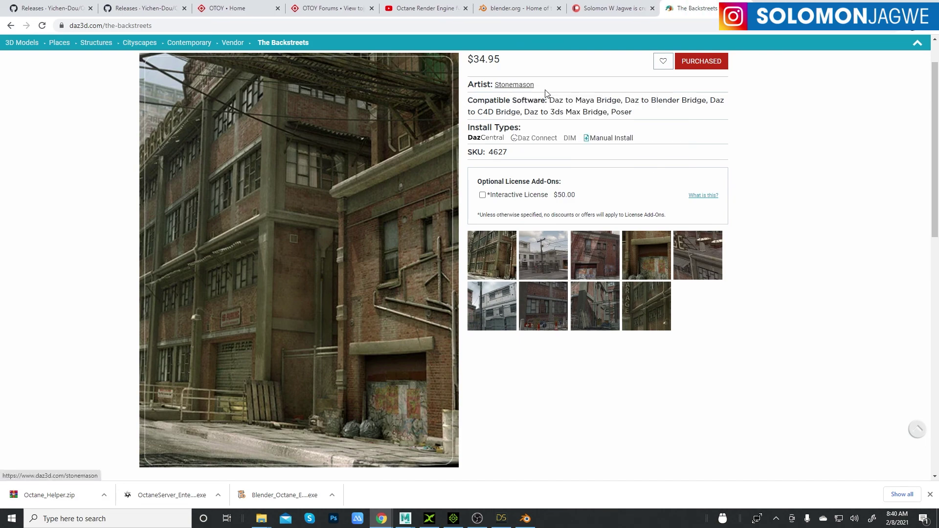
left_click(758, 8)
scroll(757, 213, "down", 9)
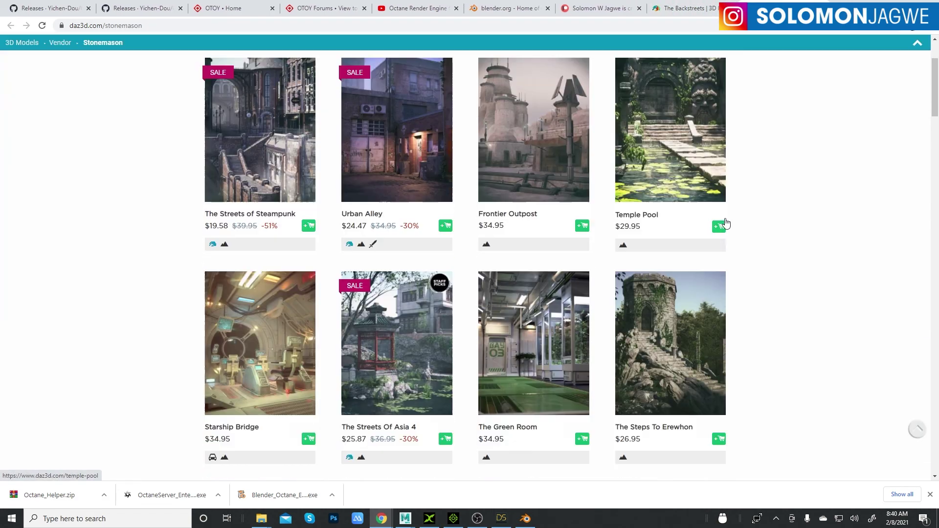
scroll(758, 214, "down", 4)
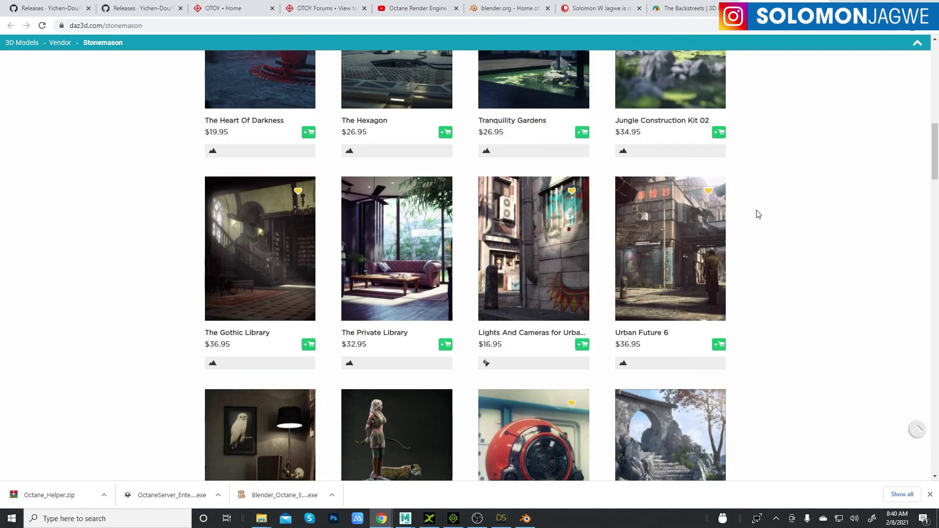
scroll(759, 215, "up", 8)
left_click(704, 9)
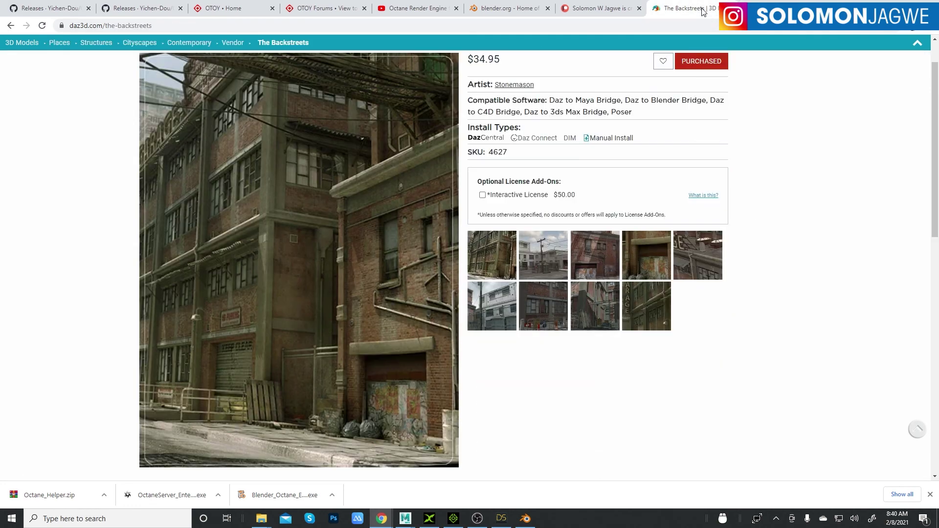
left_click(885, 2)
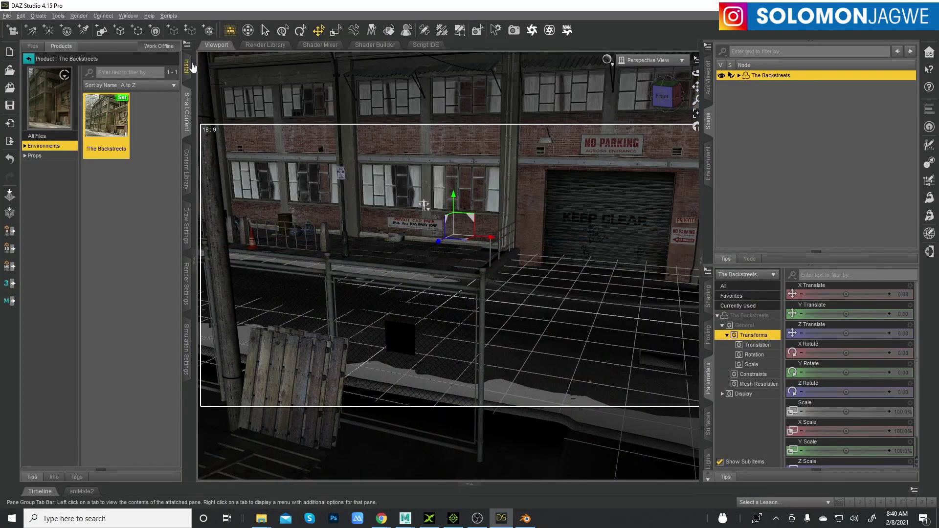
Export The Backstreets with the Daz to Blender bridge script, and import it in Blender as a new Env/Prop
left_click(168, 16)
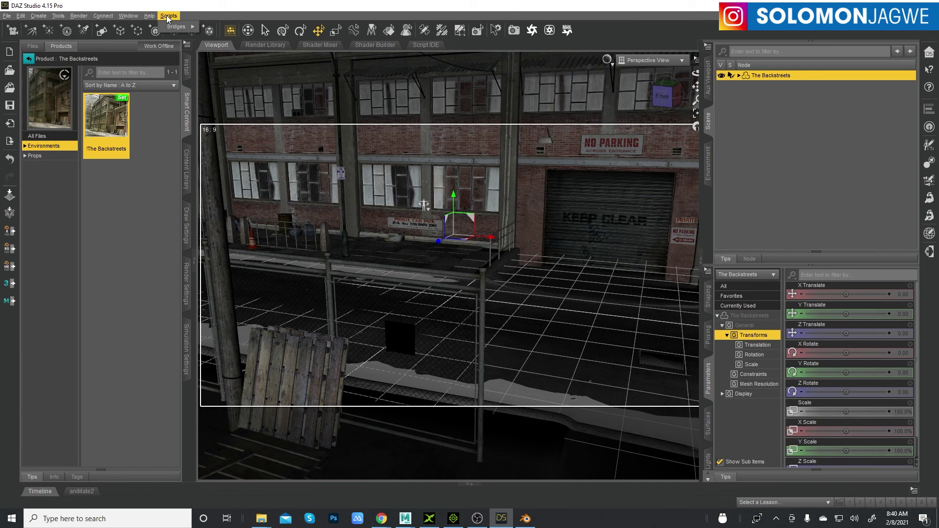
mouse_move(174, 29)
mouse_move(217, 31)
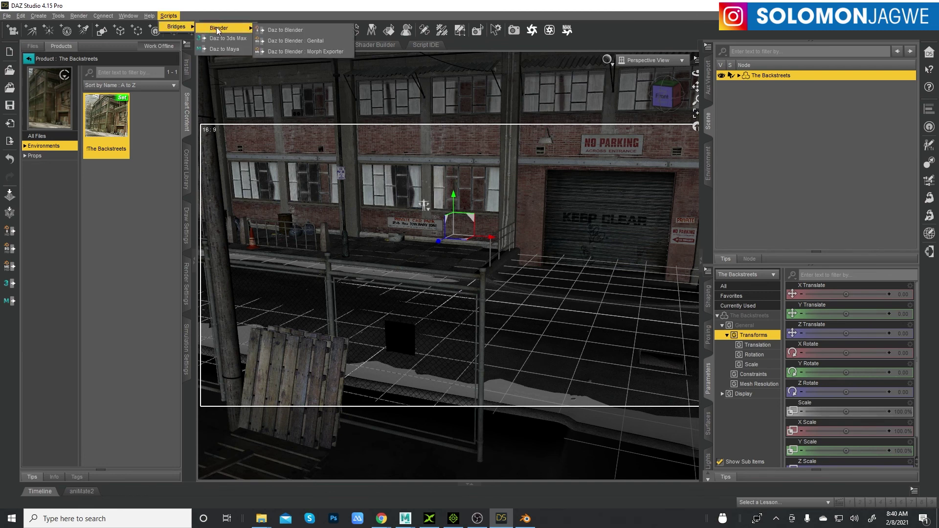
left_click(289, 31)
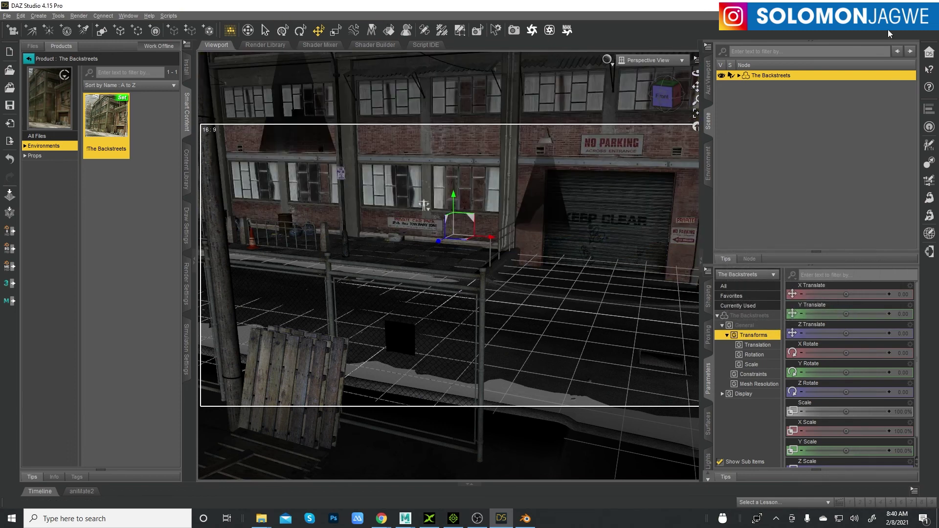
key("alt+Tab")
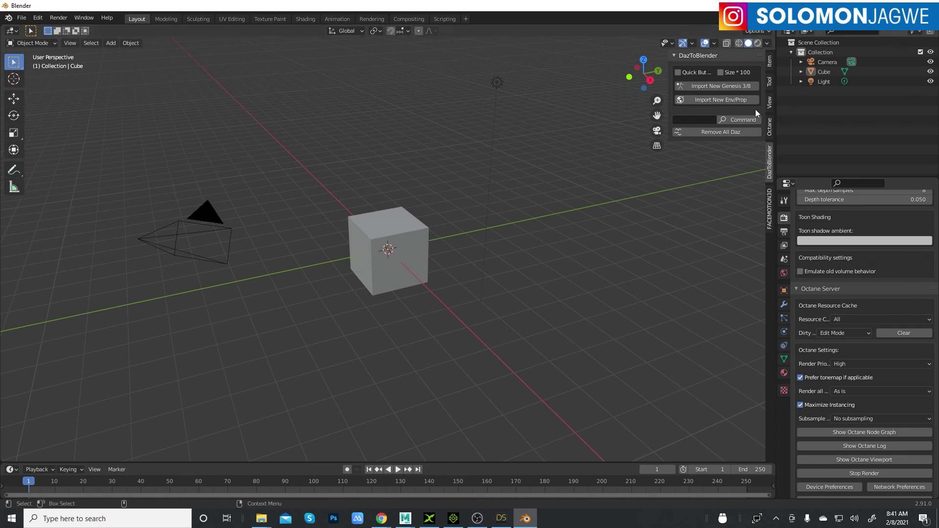
left_click(728, 99)
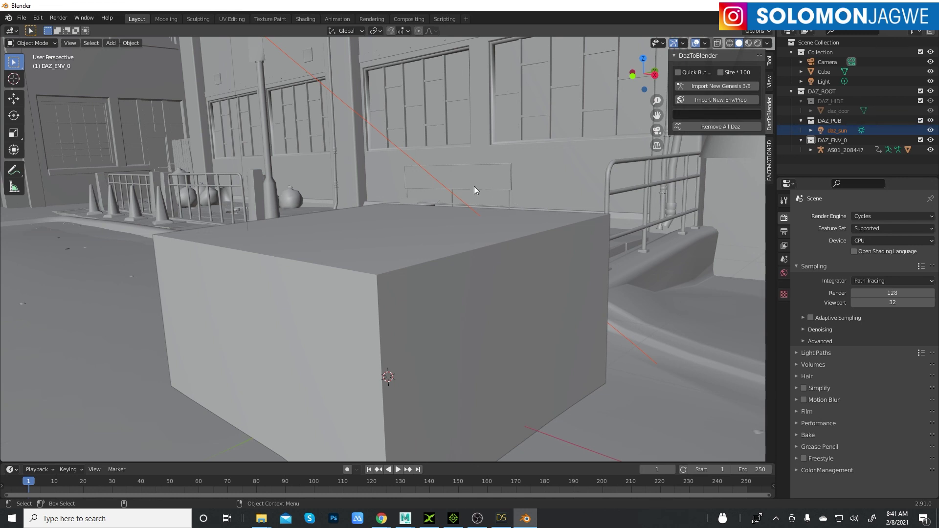
Hide the default cube that stands in the middle of the imported street
left_click(464, 269)
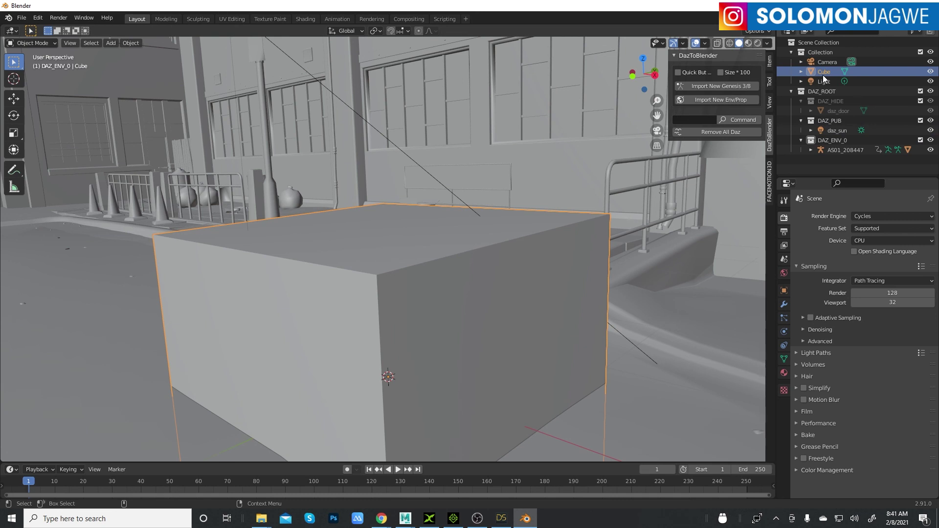
left_click(929, 72)
Display the 3D viewport in rendered shading and inspect the imported street and buildings from overview and close range
scroll(410, 233, "up", 6)
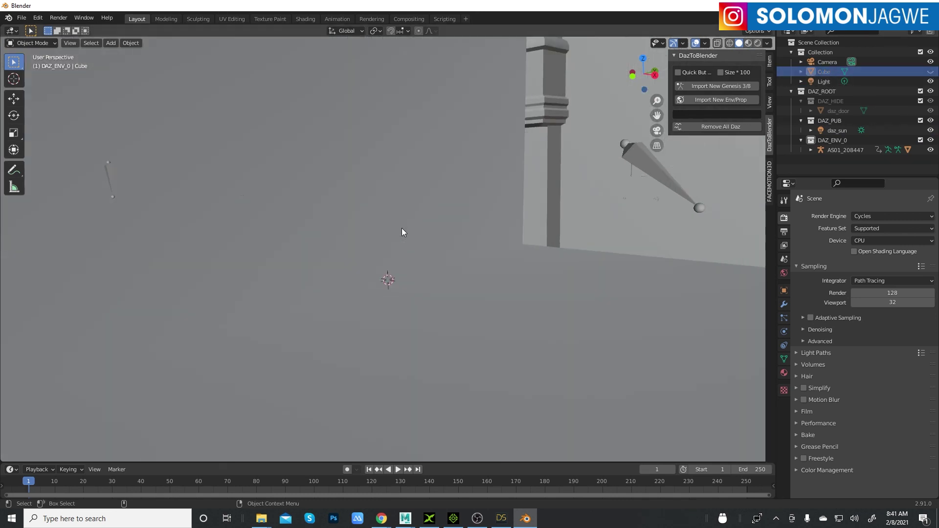
scroll(403, 232, "up", 3)
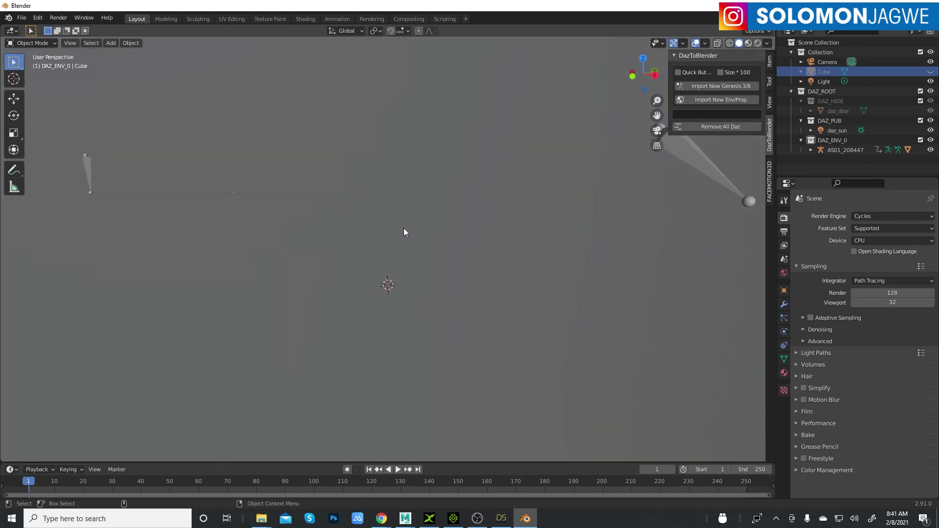
middle_click_drag(511, 230, 471, 242)
scroll(471, 242, "down", 10)
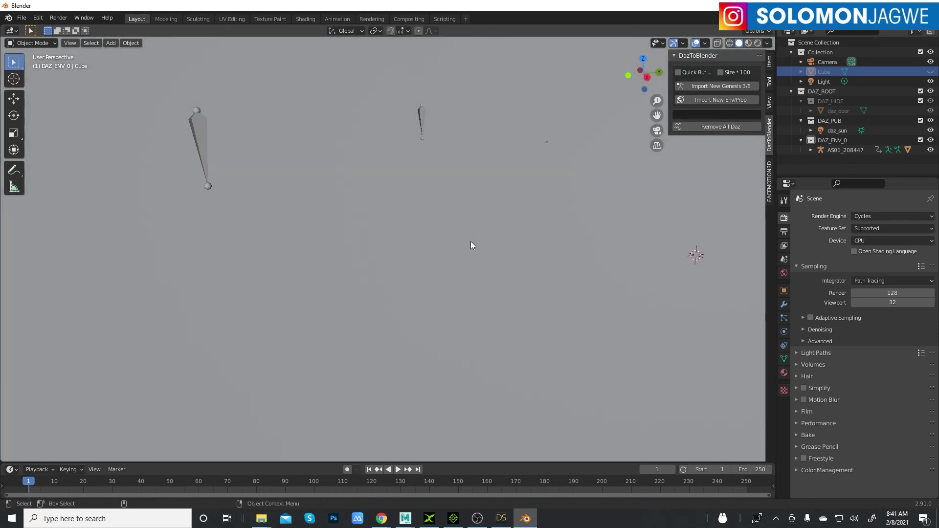
scroll(465, 257, "down", 5)
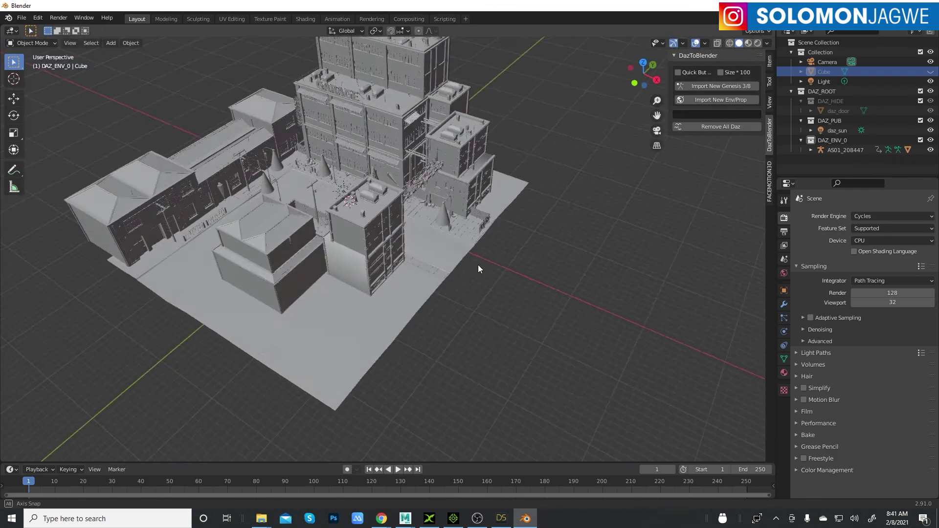
middle_click_drag(478, 265, 454, 258)
scroll(512, 214, "up", 6)
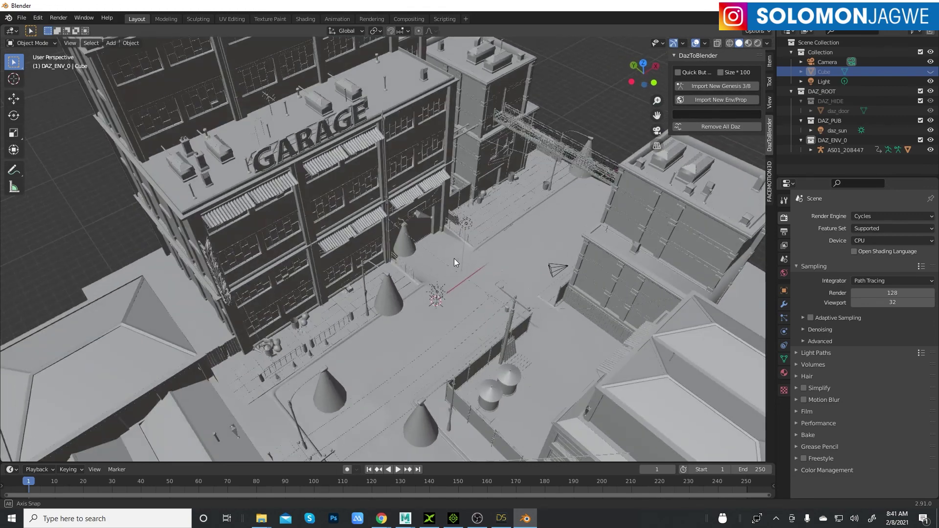
middle_click_drag(537, 265, 495, 206)
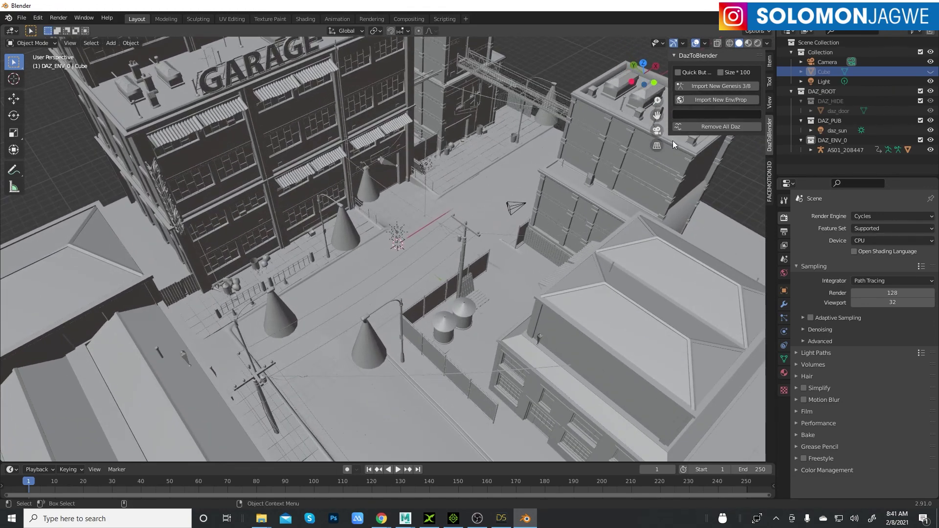
left_click(758, 43)
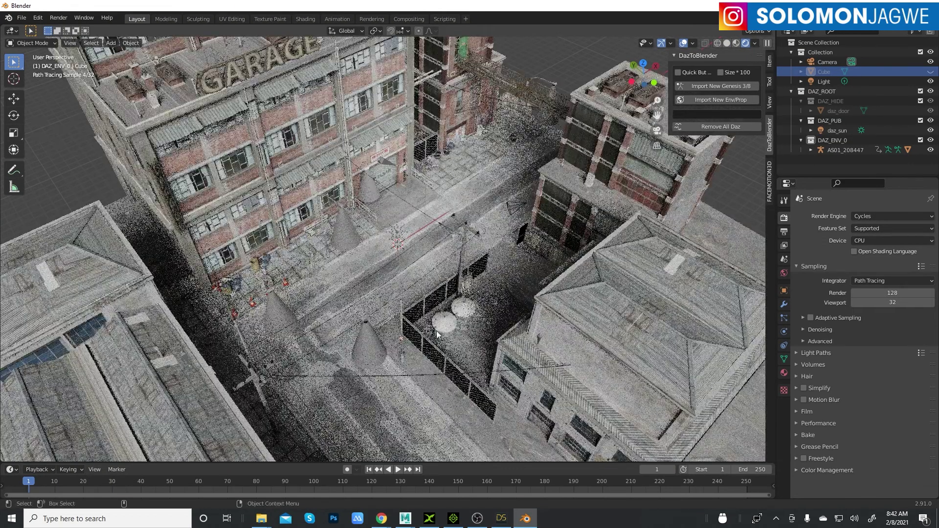
scroll(453, 319, "up", 5)
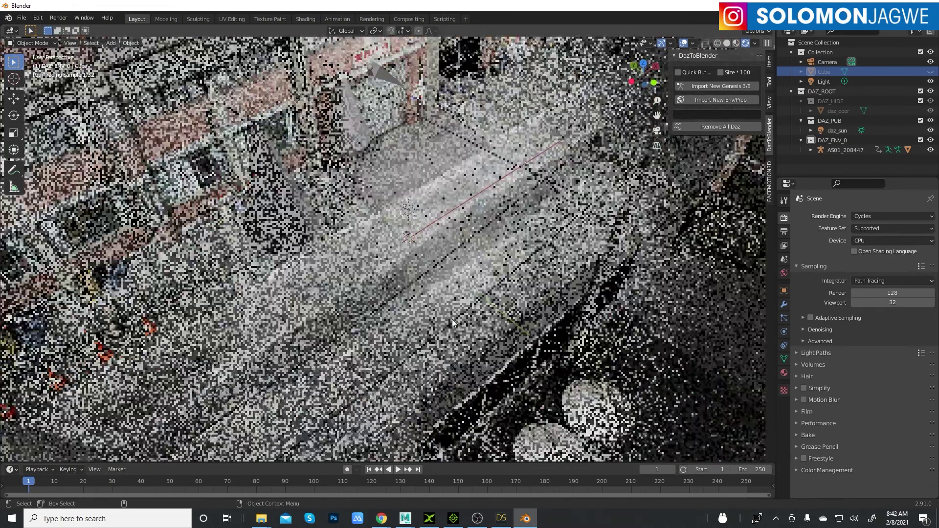
scroll(452, 319, "down", 5)
scroll(452, 319, "up", 4)
scroll(452, 320, "down", 6)
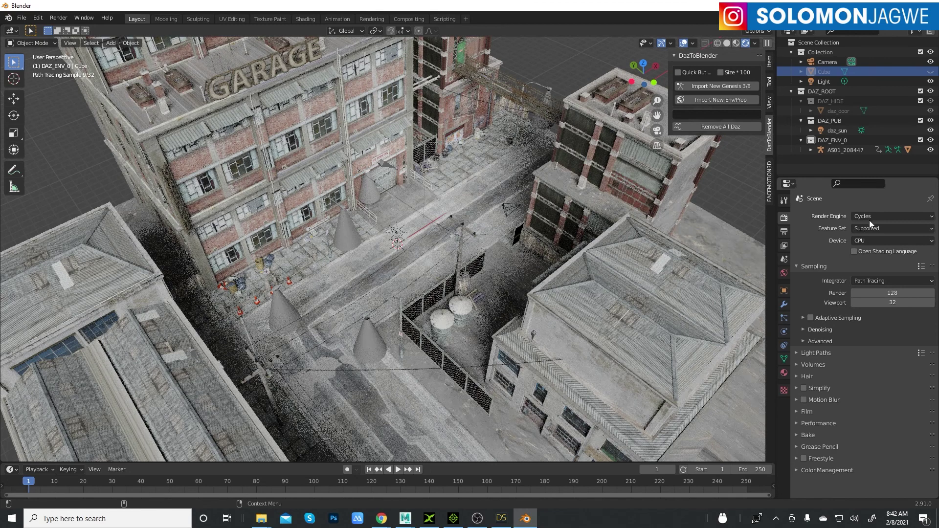
Switch the render engine to Eevee and inspect the rendered street, cones and buildings from close range and overview
left_click(870, 215)
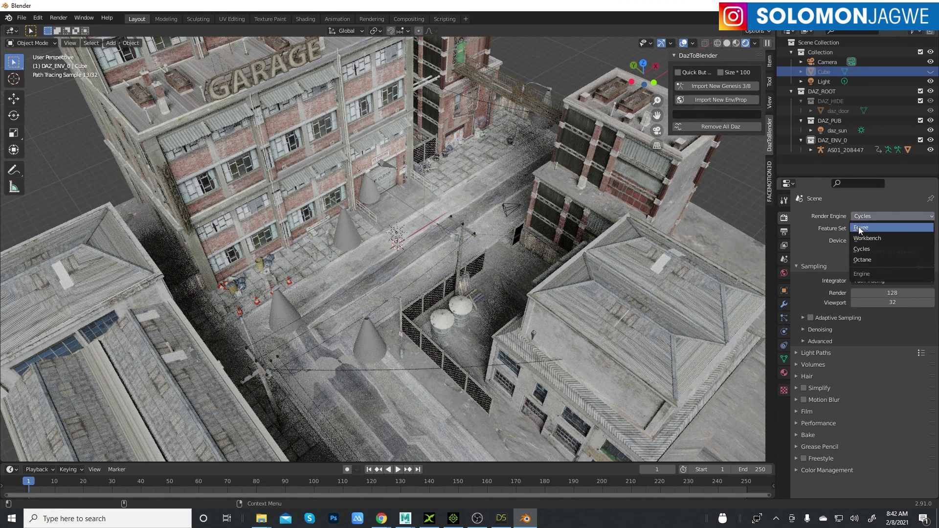
left_click(861, 228)
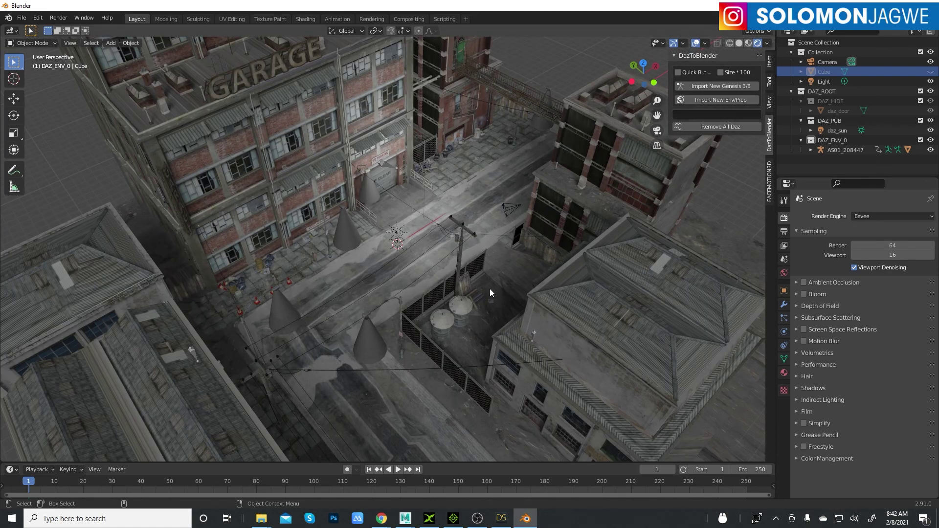
scroll(489, 288, "up", 10)
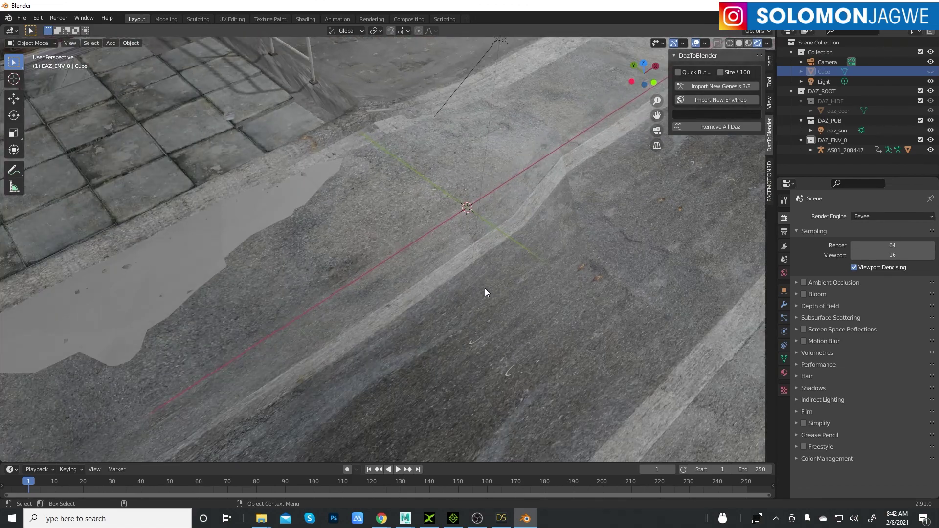
scroll(485, 288, "down", 10)
scroll(480, 283, "up", 8)
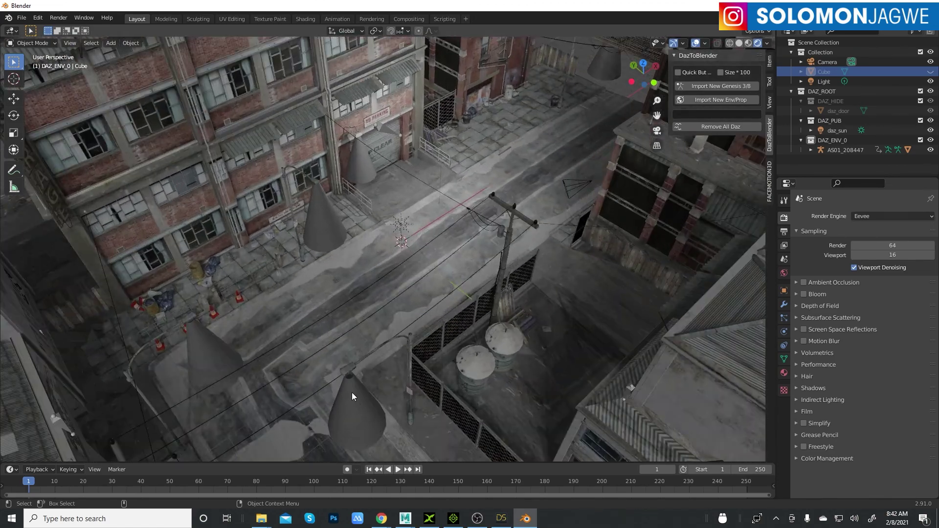
left_click(342, 398)
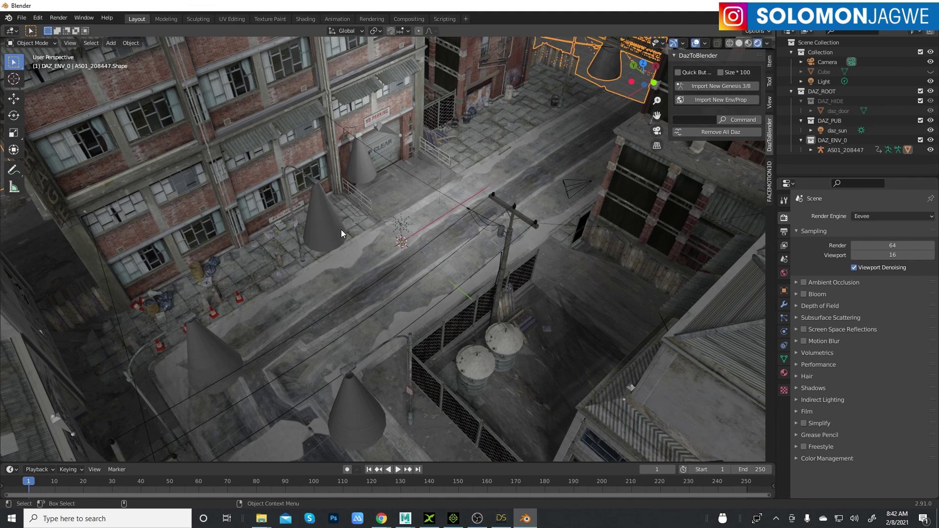
scroll(342, 236, "down", 3)
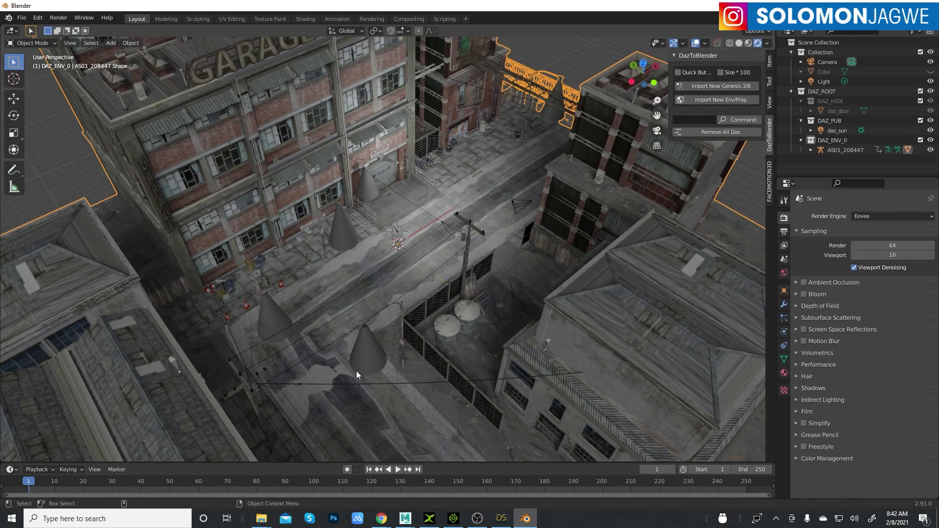
scroll(419, 227, "down", 3)
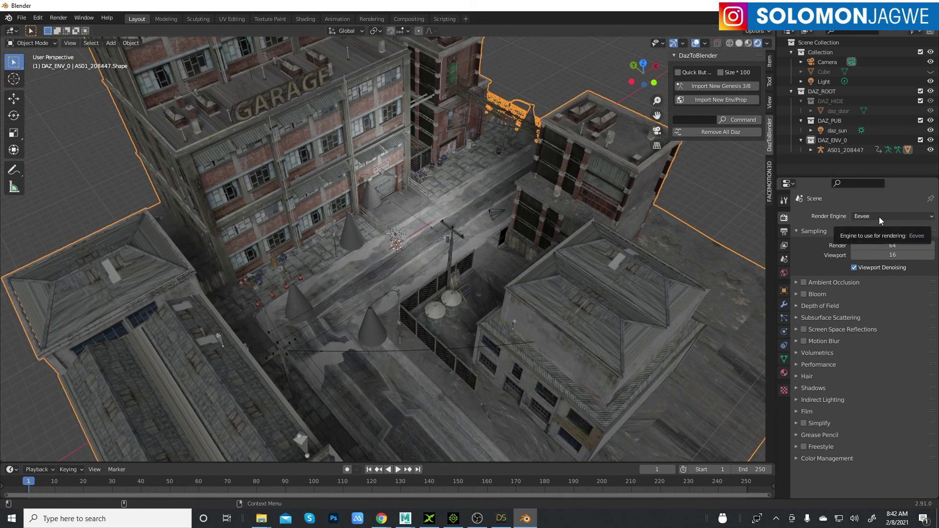
Display the viewport in solid shading and switch the render engine to Octane
left_click(738, 46)
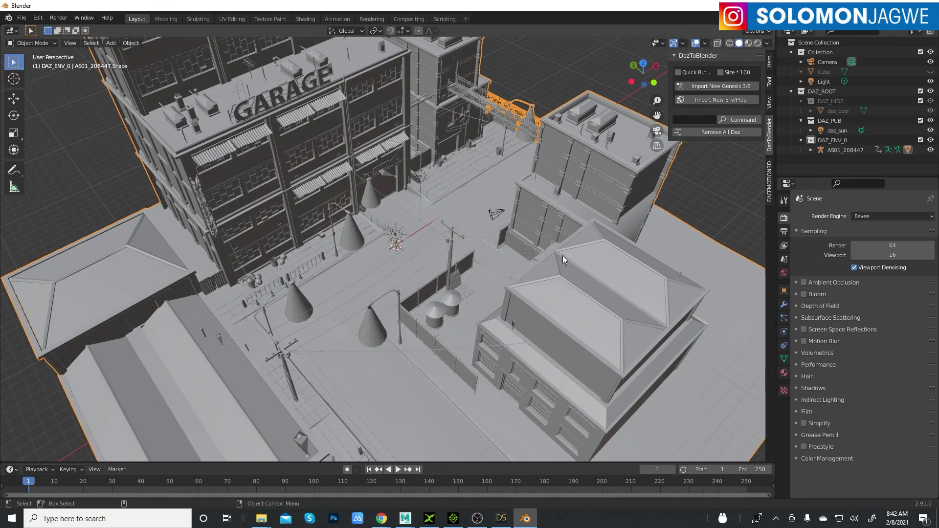
left_click(870, 216)
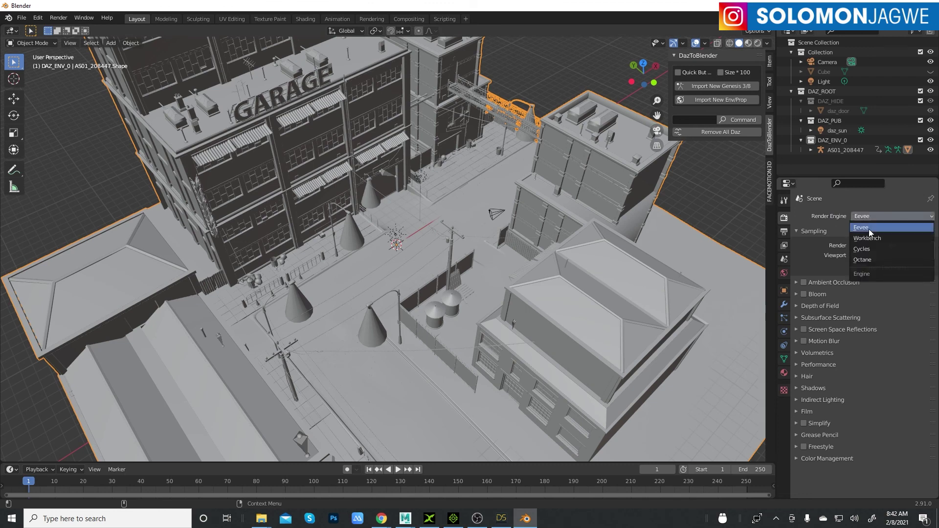
left_click(863, 260)
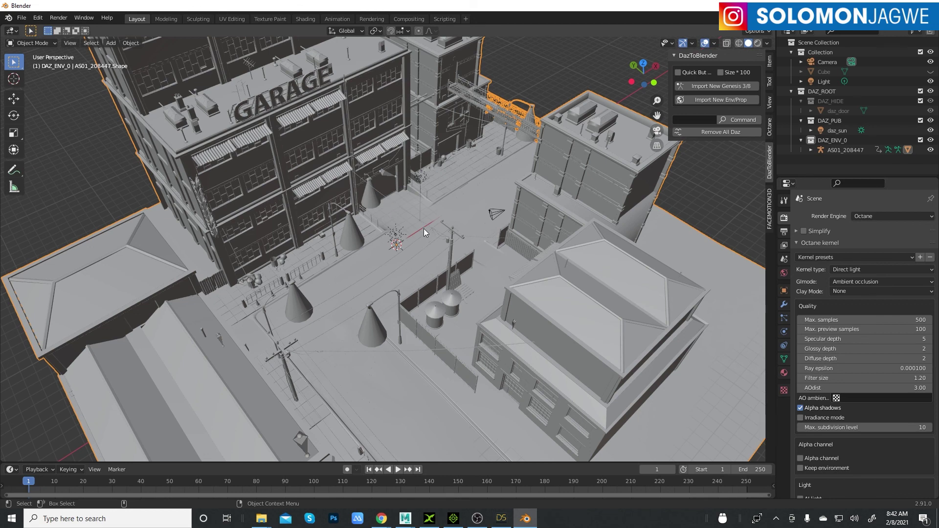
Select all objects in the scene and convert their Blender materials to Octane
scroll(471, 203, "down", 6)
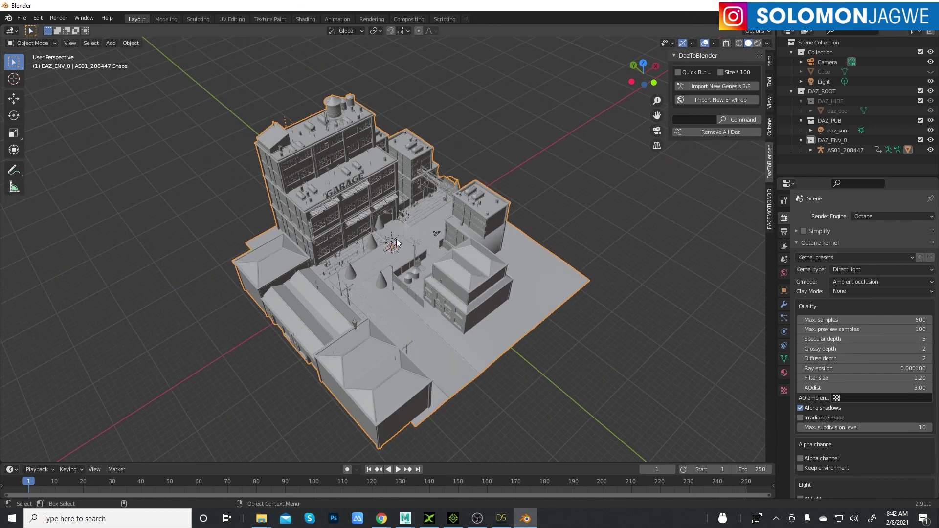
left_click(91, 43)
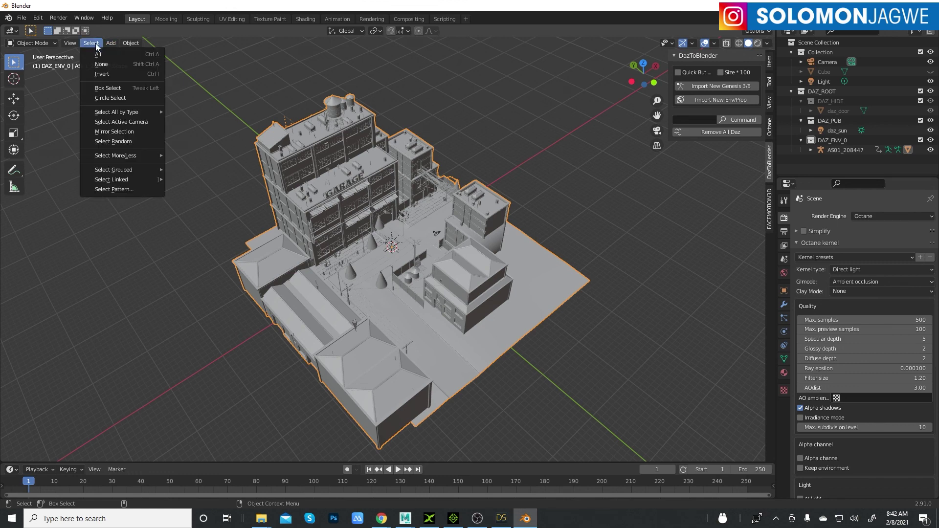
left_click(98, 54)
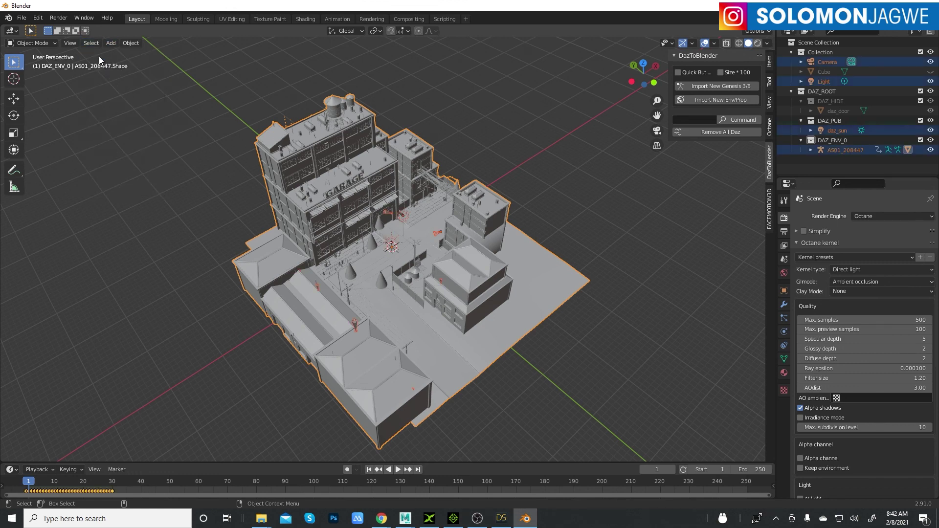
right_click(527, 270)
mouse_move(527, 270)
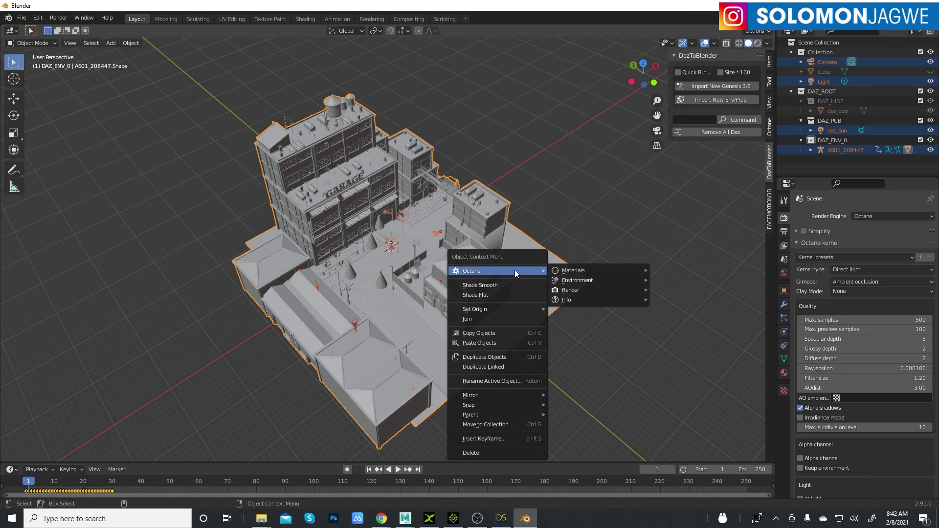
mouse_move(571, 270)
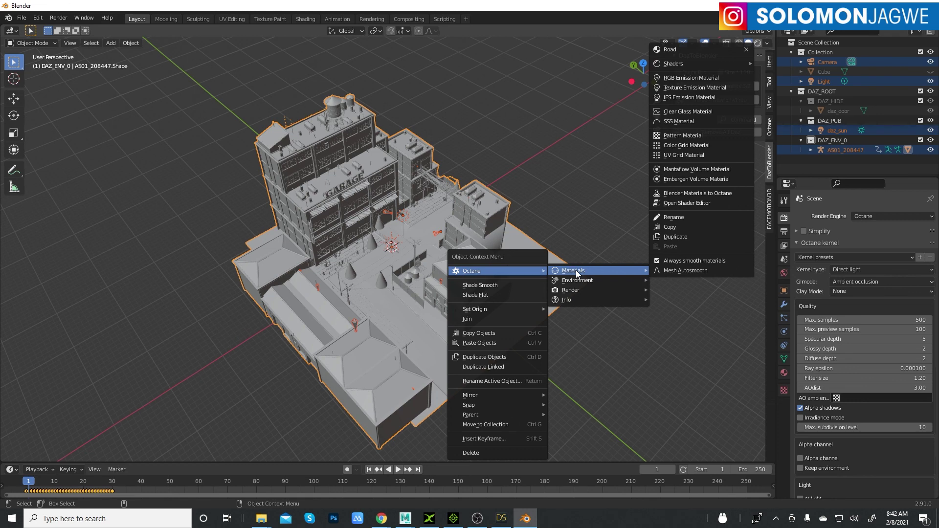
left_click(697, 194)
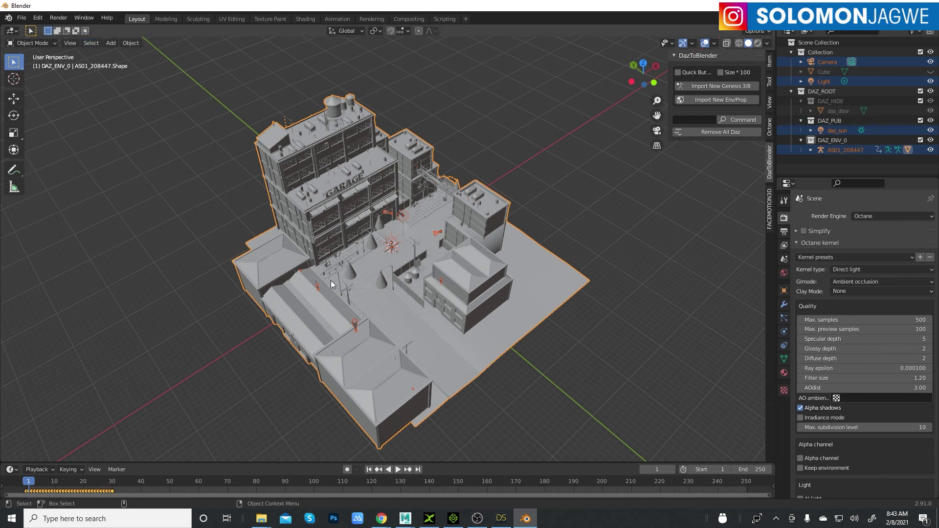
Display the viewport in rendered shading and inspect the street, footbridge and buildings in Octane from several angles
scroll(429, 257, "up", 5)
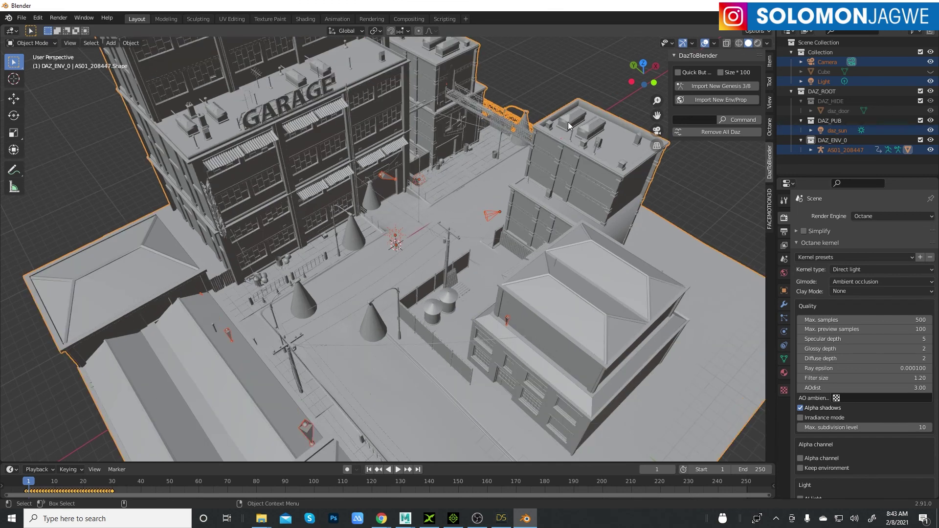
left_click(757, 43)
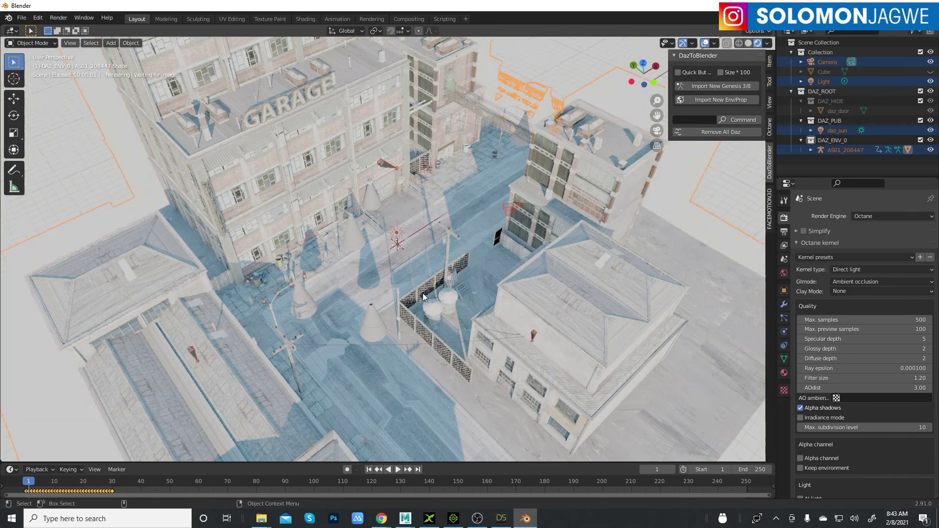
scroll(423, 292, "up", 4)
scroll(422, 292, "up", 5)
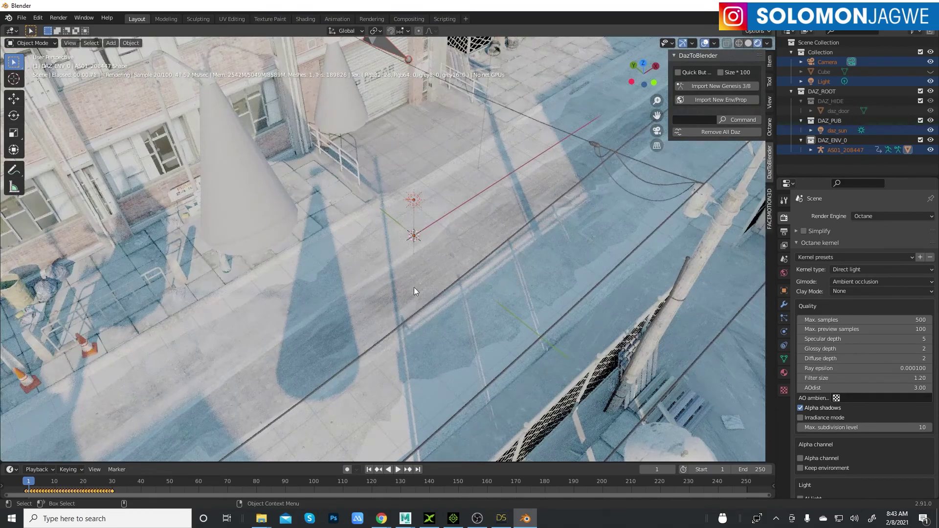
scroll(318, 257, "down", 8)
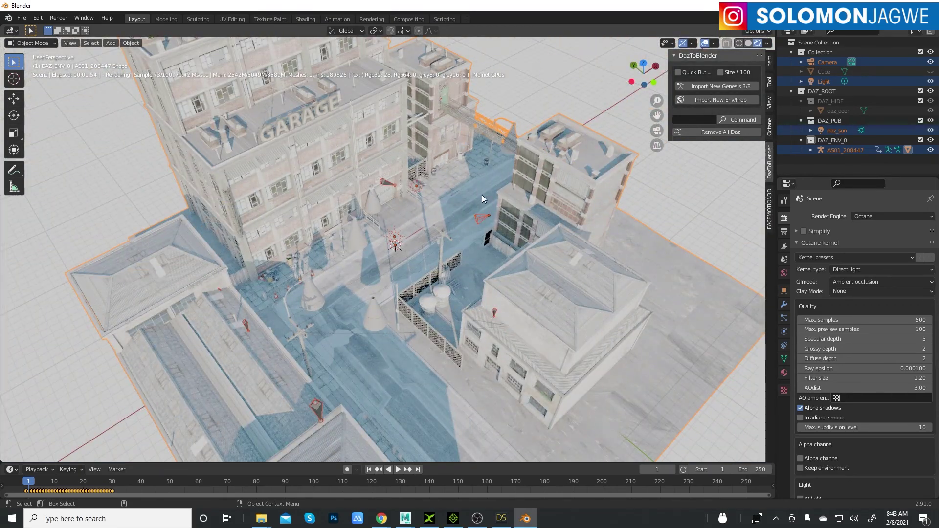
left_click_drag(643, 73, 591, 98)
scroll(512, 294, "up", 5)
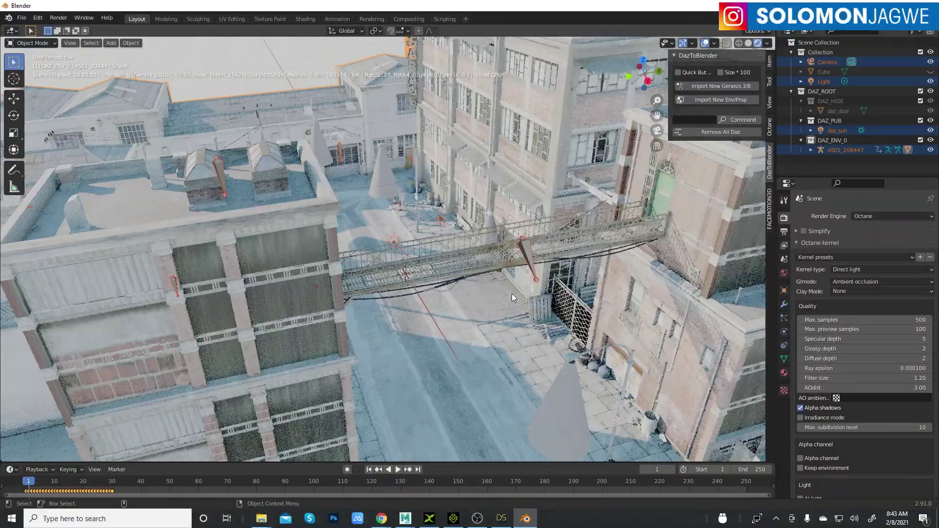
scroll(512, 294, "up", 2)
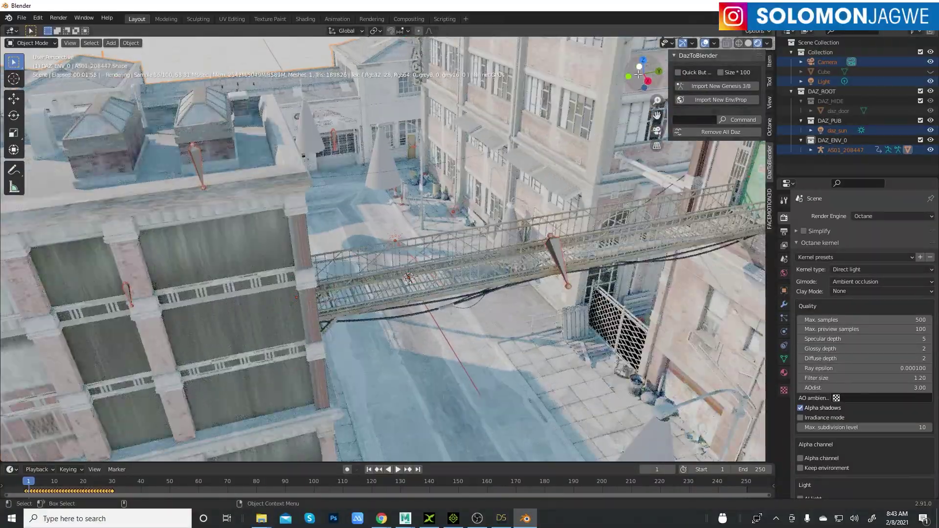
left_click_drag(639, 74, 649, 110)
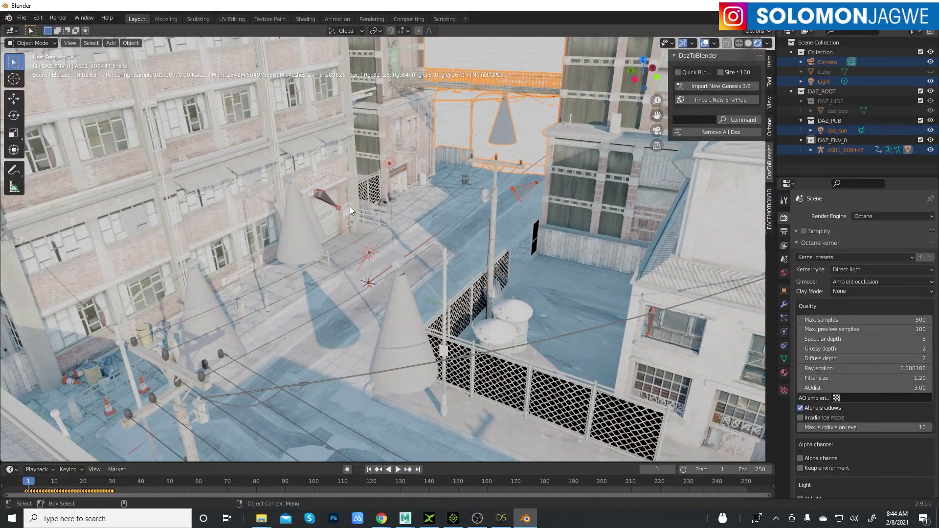
Look over the Octane material commands available for the selected objects
right_click(386, 138)
mouse_move(387, 138)
mouse_move(426, 138)
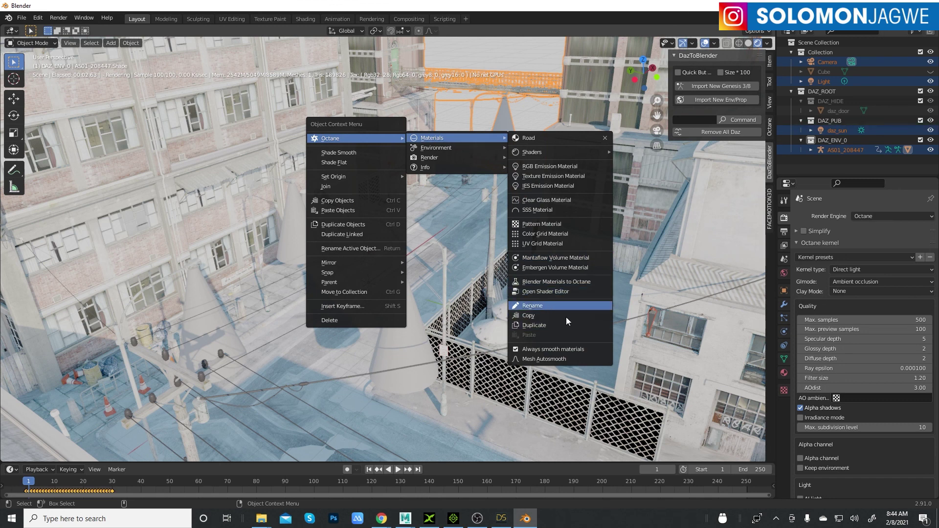
left_click(577, 295)
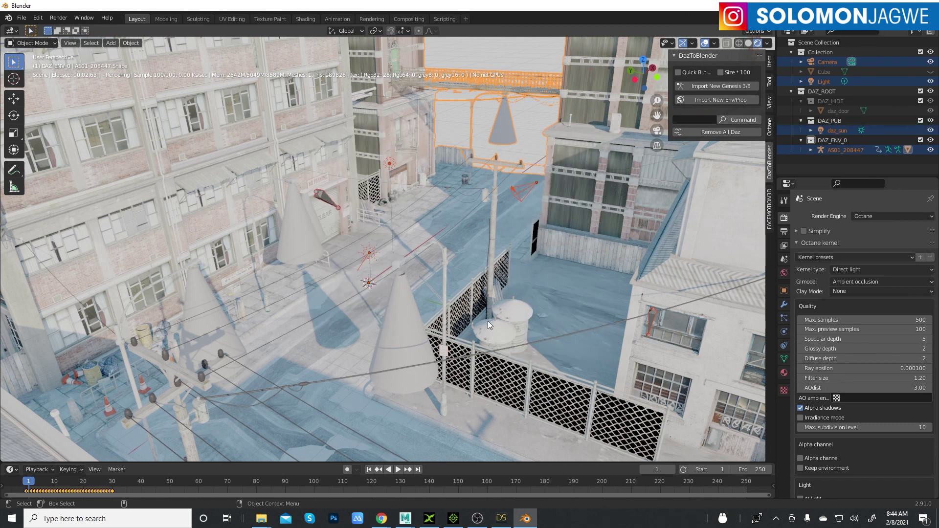
Switch to DAZ Studio, look over its Daz to Blender bridge scripts, and return to Blender
left_click(501, 518)
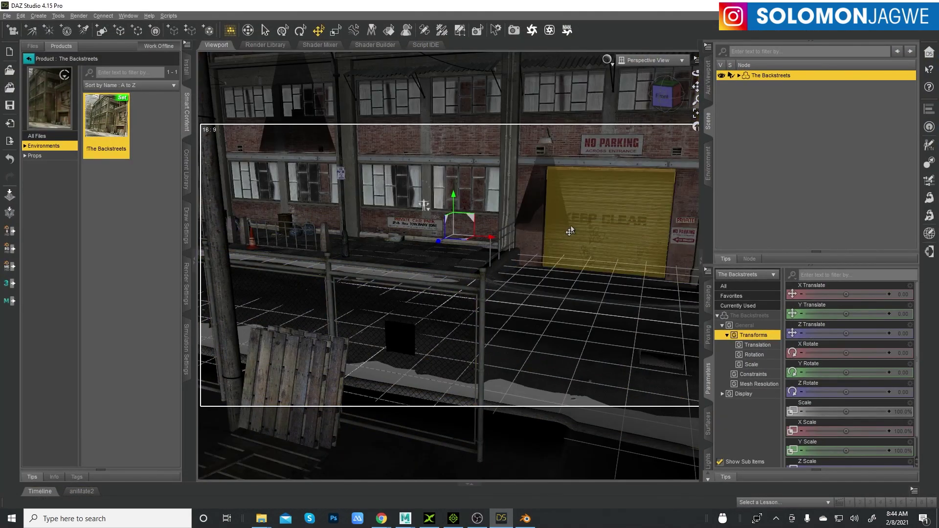
left_click(165, 14)
mouse_move(178, 27)
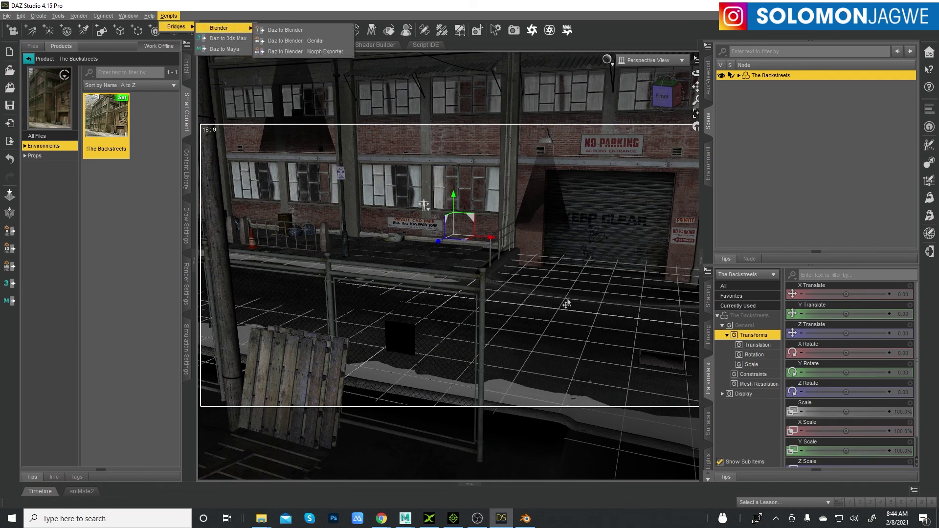
mouse_move(524, 518)
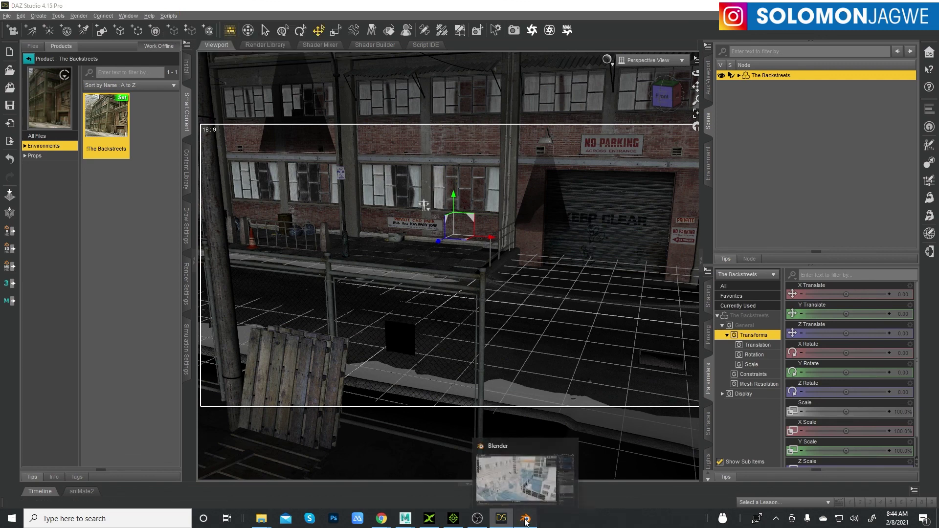
left_click(513, 442)
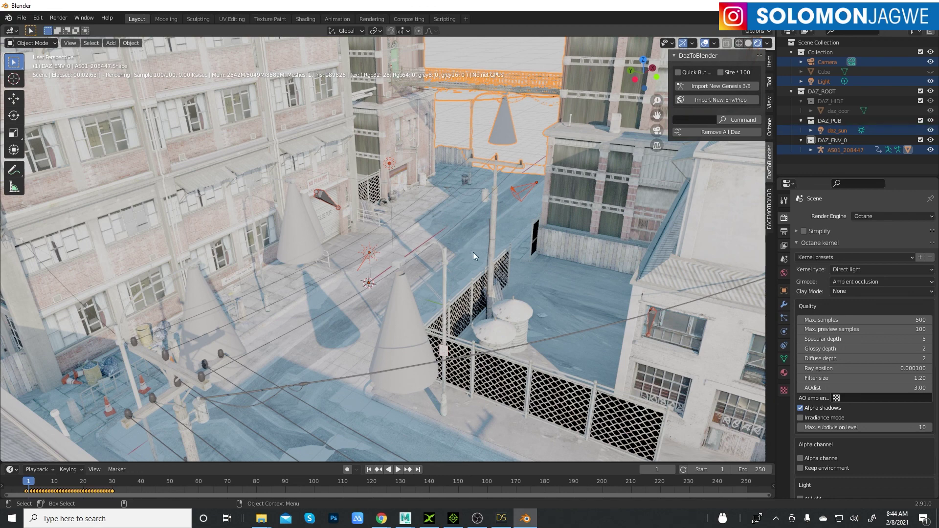
Examine the converted materials along the street, from the rooftops down to the garage entrance marked Keep Clear
middle_click_drag(487, 218, 525, 248)
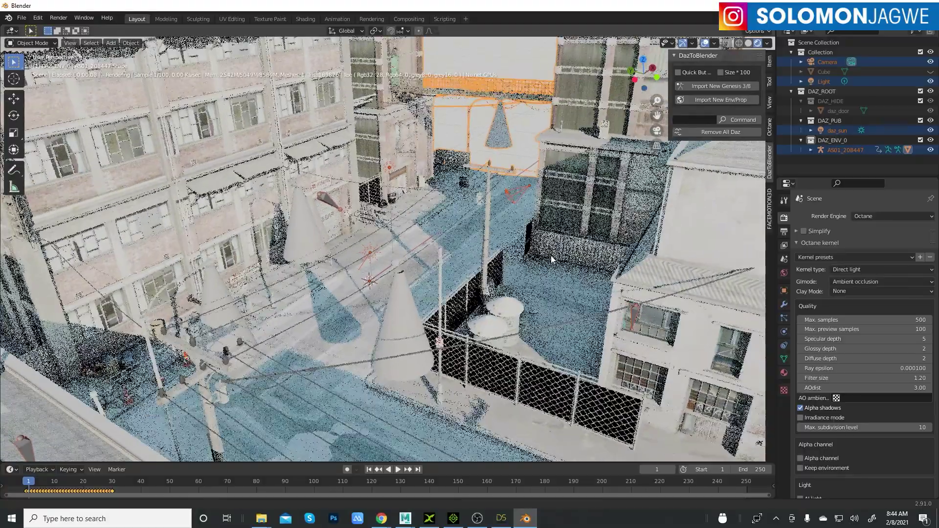
middle_click_drag(582, 292, 506, 271)
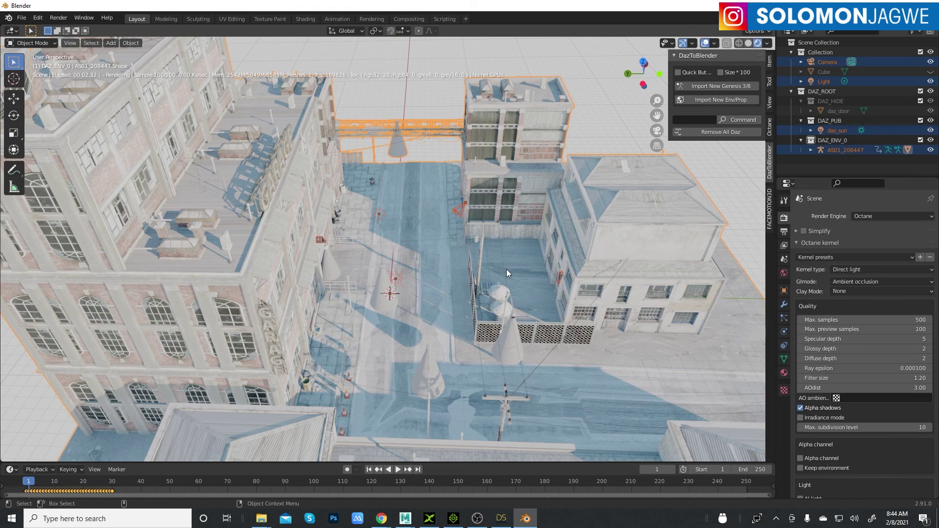
scroll(506, 269, "up", 3)
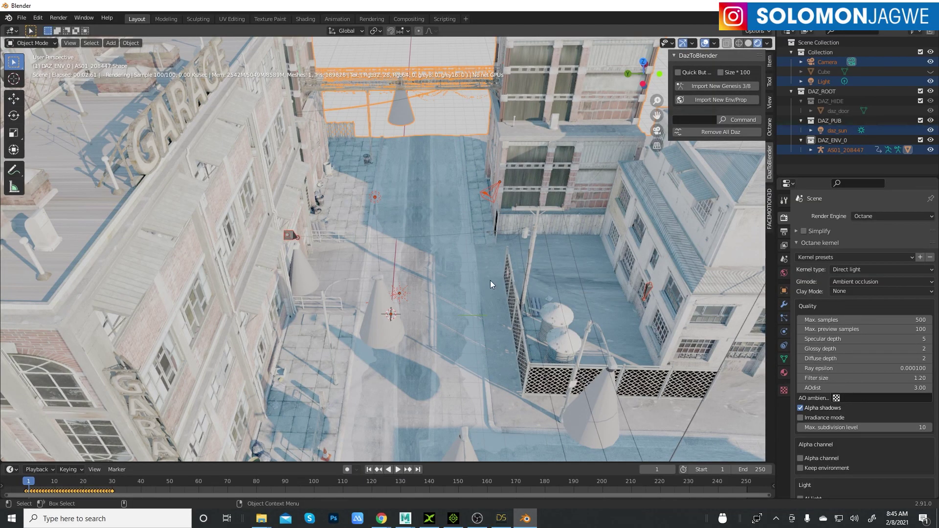
middle_click_drag(491, 280, 412, 268)
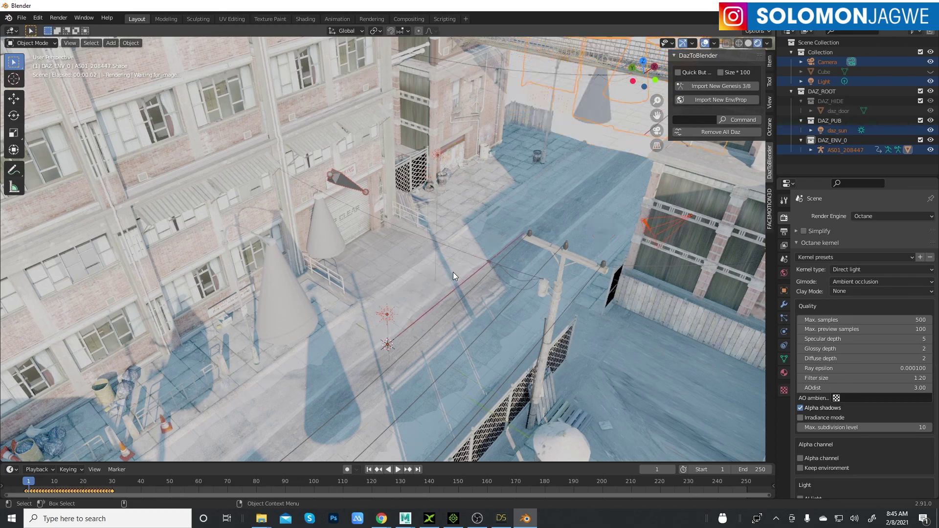
scroll(453, 272, "up", 5)
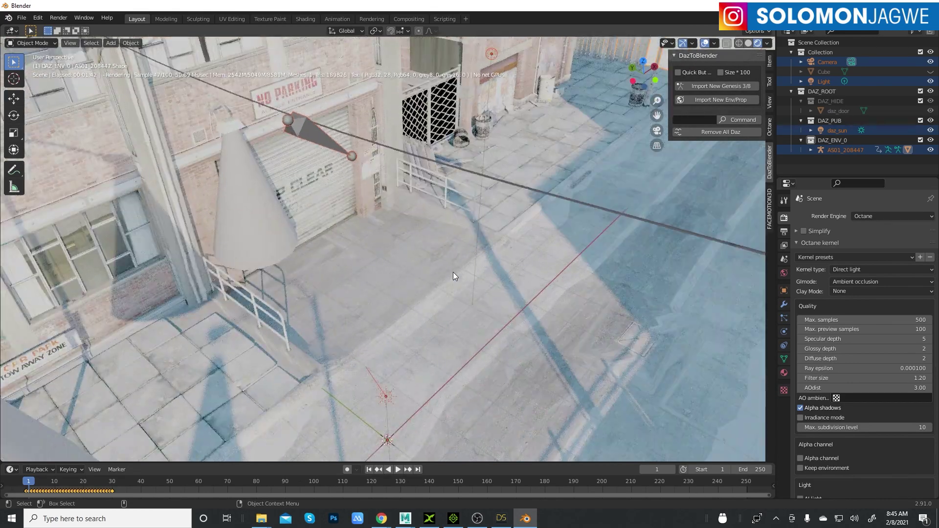
scroll(456, 263, "down", 4)
scroll(457, 263, "down", 2)
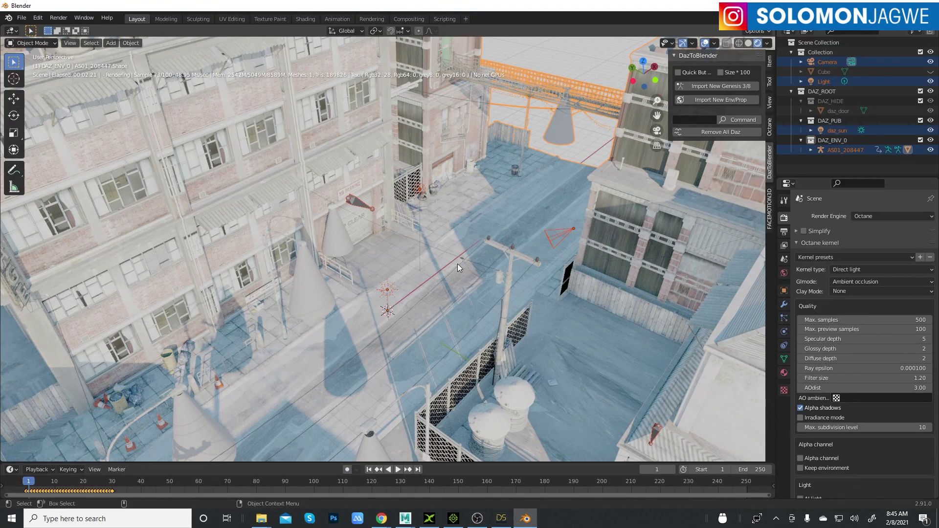
Switch to Chrome, view The Backstreets product page and the creator's page, and return to Blender
middle_click_drag(440, 302, 455, 280)
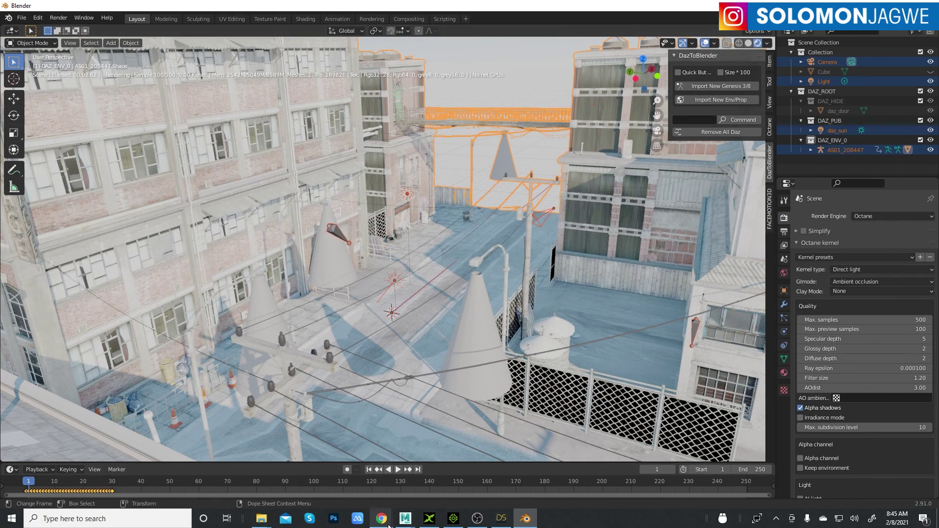
mouse_move(391, 524)
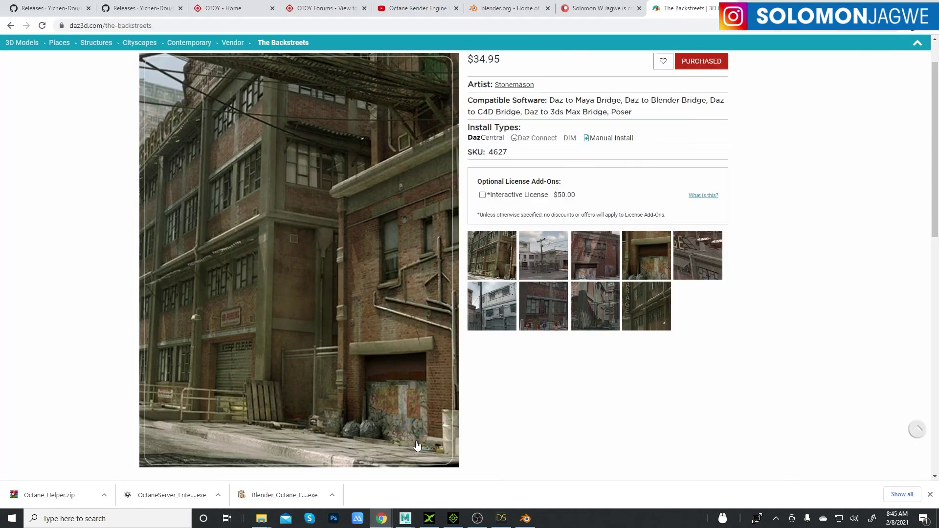
left_click(433, 472)
left_click(591, 11)
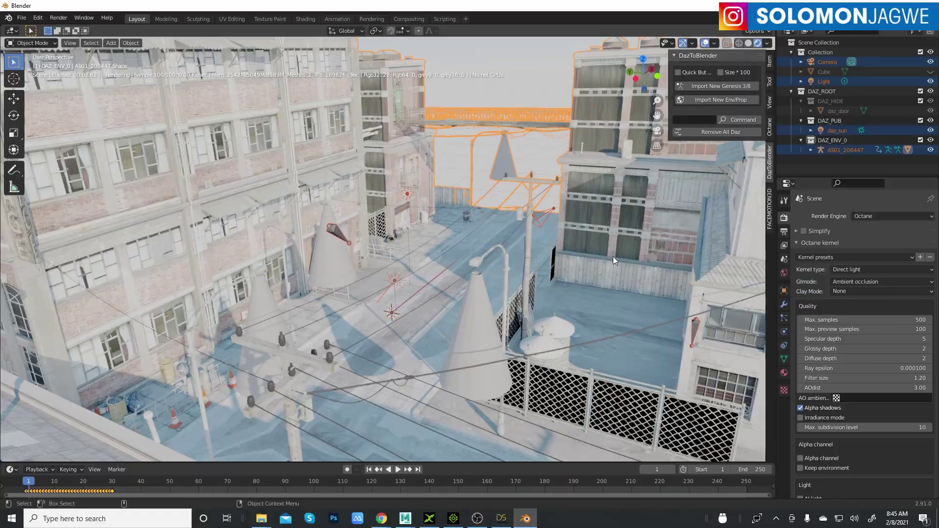
Inspect the rendered pavement and road around the tow-away zone sign and the railing beside the garage entrance
mouse_move(495, 227)
middle_mouse_down()
mouse_move(489, 263)
mouse_move(358, 265)
mouse_move(500, 254)
mouse_move(486, 236)
middle_mouse_up()
middle_click_drag(460, 232, 348, 264)
scroll(362, 234, "up", 3)
scroll(362, 234, "down", 4)
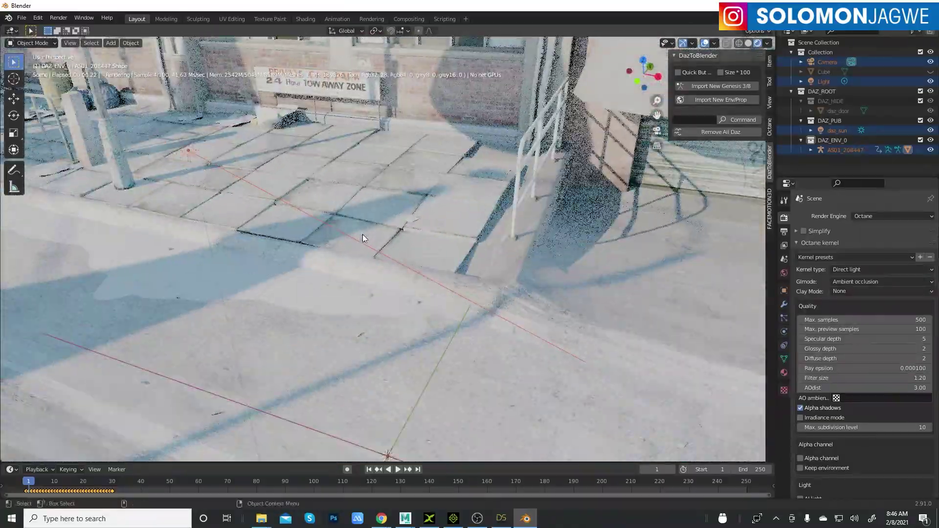
scroll(385, 225, "down", 3)
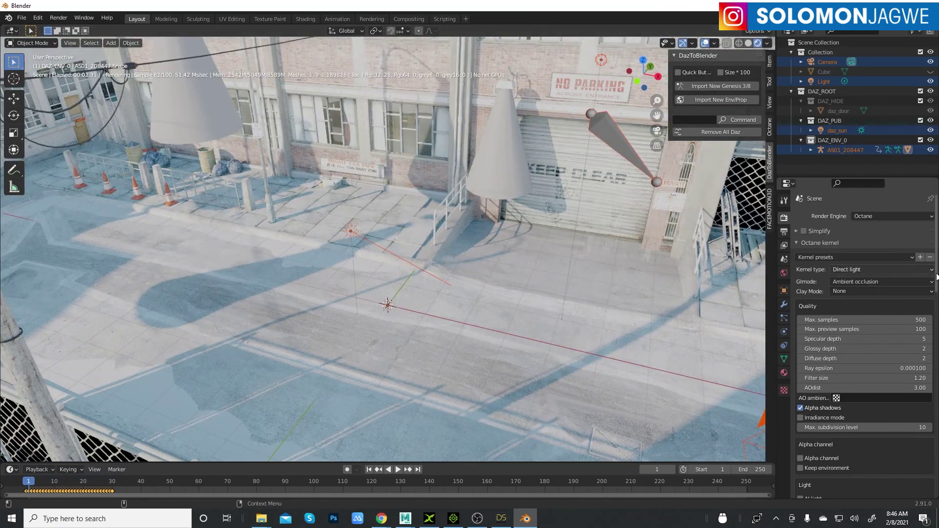
Expand the Color Management render settings and adjust the exposure
left_click_drag(937, 275, 937, 490)
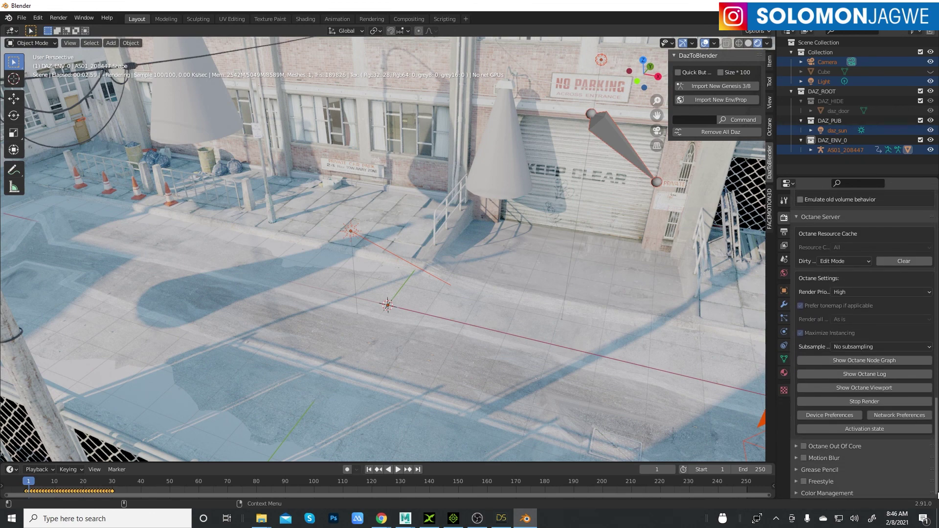
left_click(797, 495)
left_click_drag(936, 399, 938, 469)
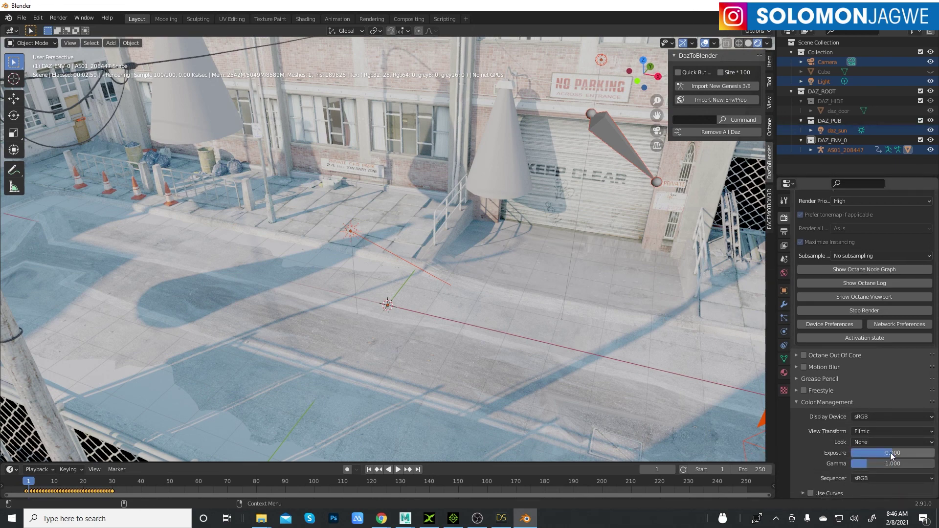
mouse_move(891, 453)
left_mouse_down()
mouse_move(853, 467)
mouse_move(895, 453)
left_mouse_up()
Examine the whole Backstreets block around the garage building in the Octane-rendered view
scroll(459, 248, "down", 5)
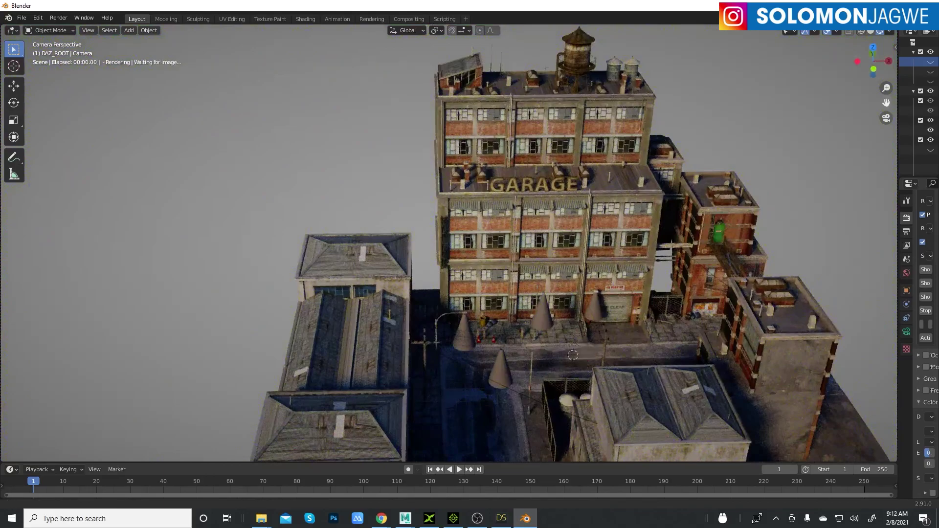
left_click_drag(887, 101, 889, 97)
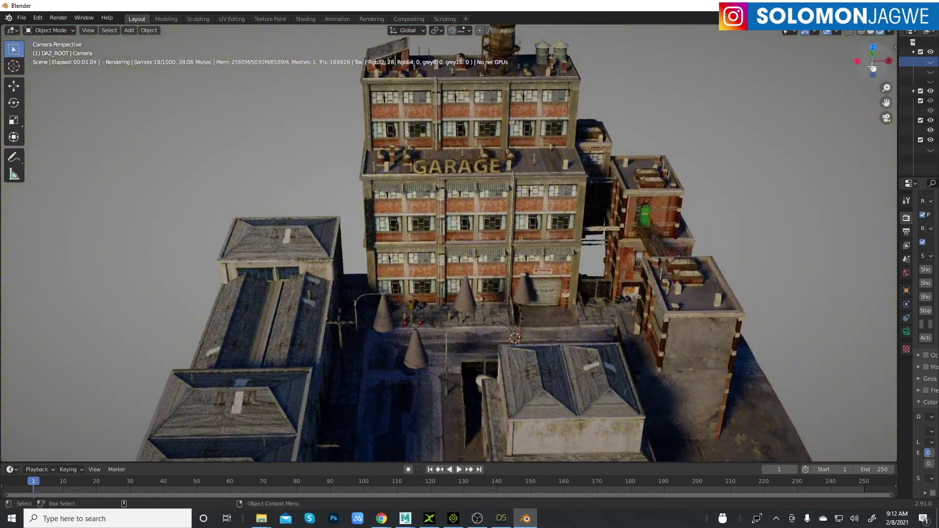